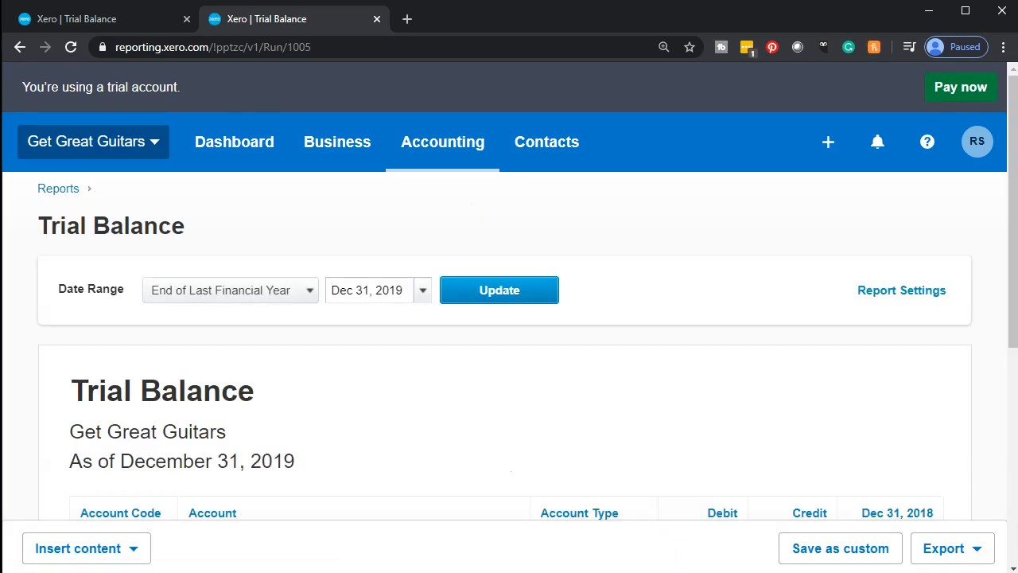
# Switch to QuickBooks Desktop to examine the Create Invoices and Receive Payments flow on the home page, and return to Xero.
pyautogui.hotkey('alt', 'Tab')
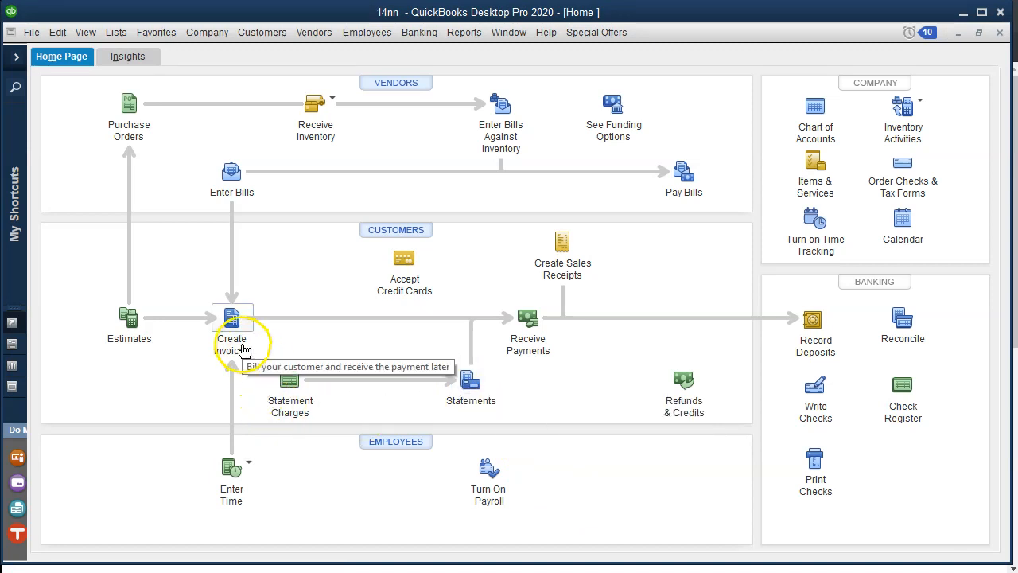
pyautogui.click(231, 323)
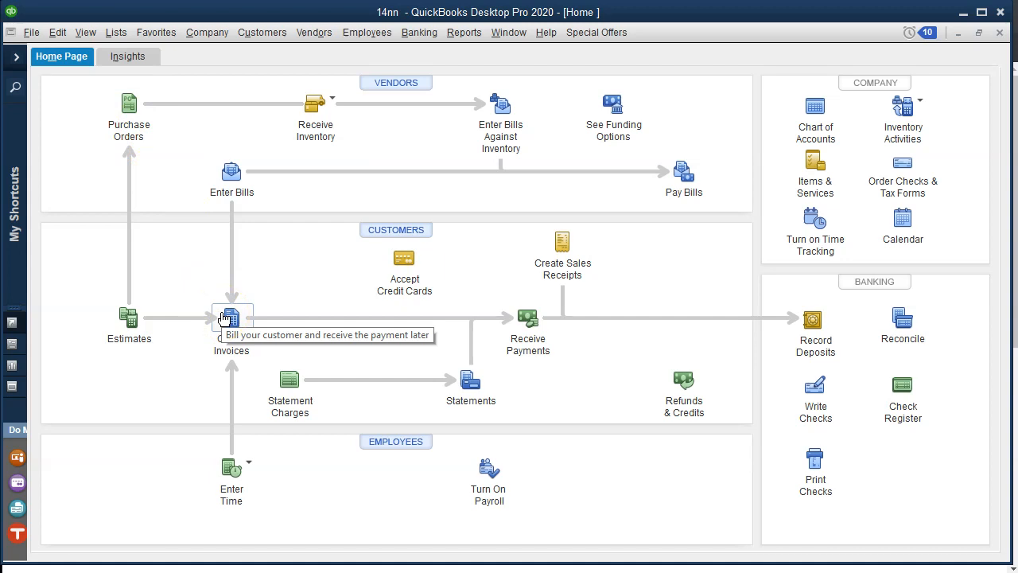
pyautogui.click(530, 344)
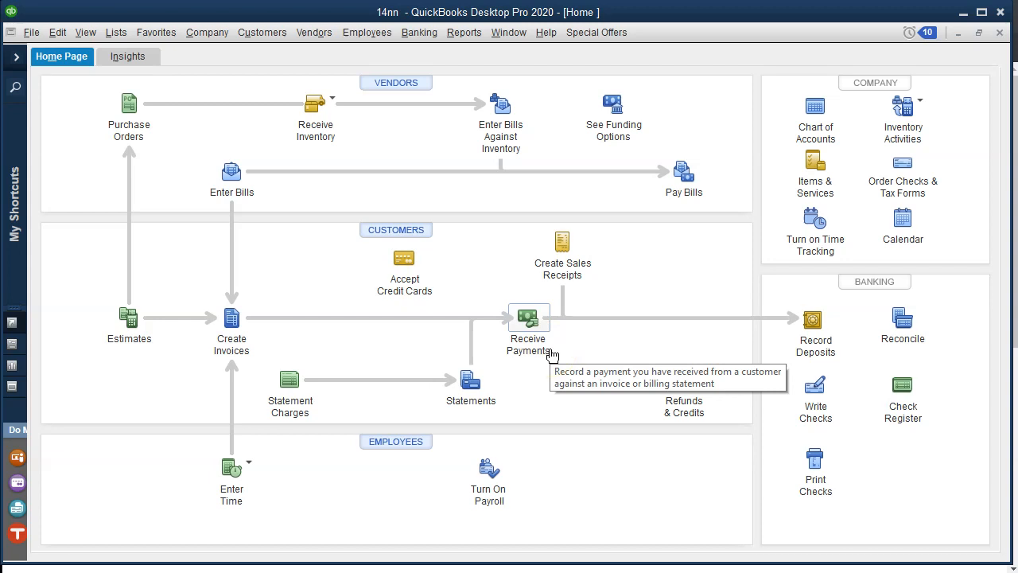
pyautogui.click(963, 13)
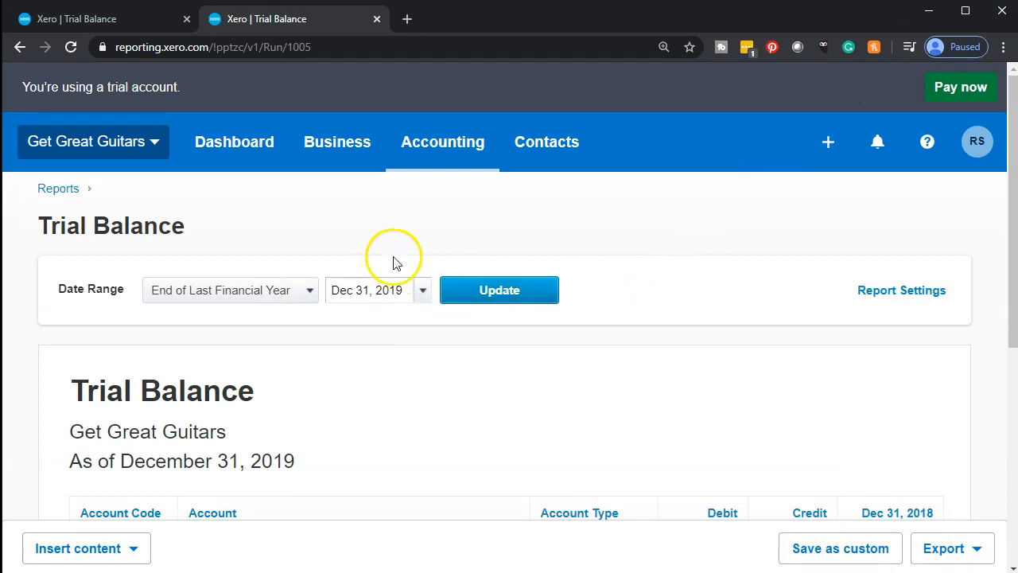
# Set the trial balance report date to Jan 31, 2020 and update the report.
pyautogui.click(423, 290)
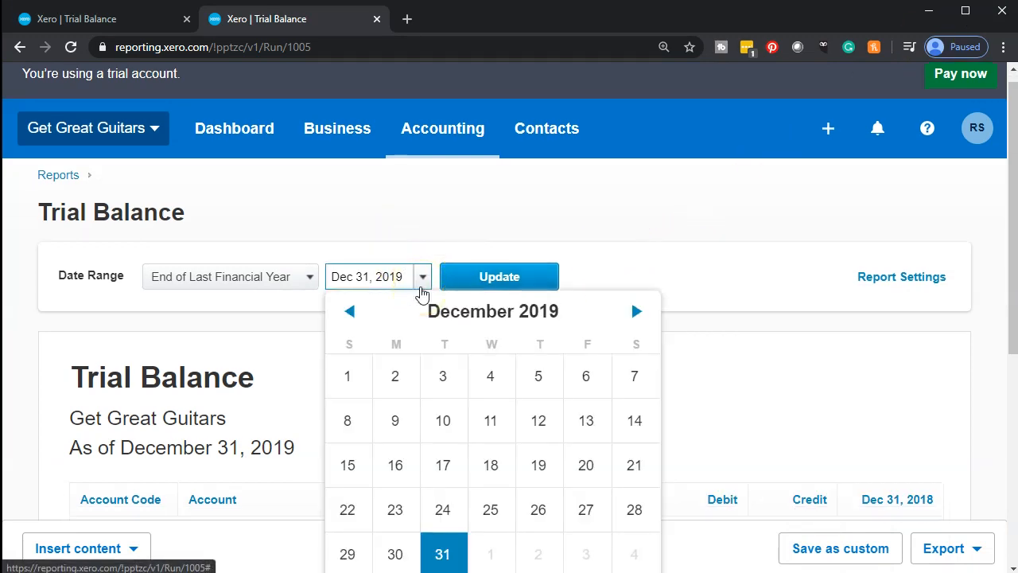
pyautogui.click(636, 312)
pyautogui.click(585, 549)
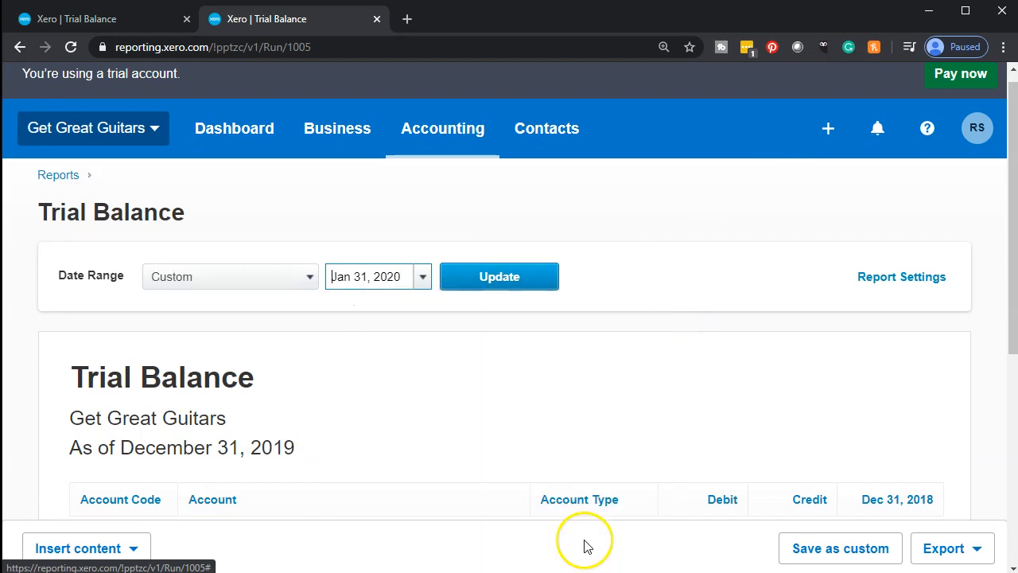
pyautogui.click(510, 291)
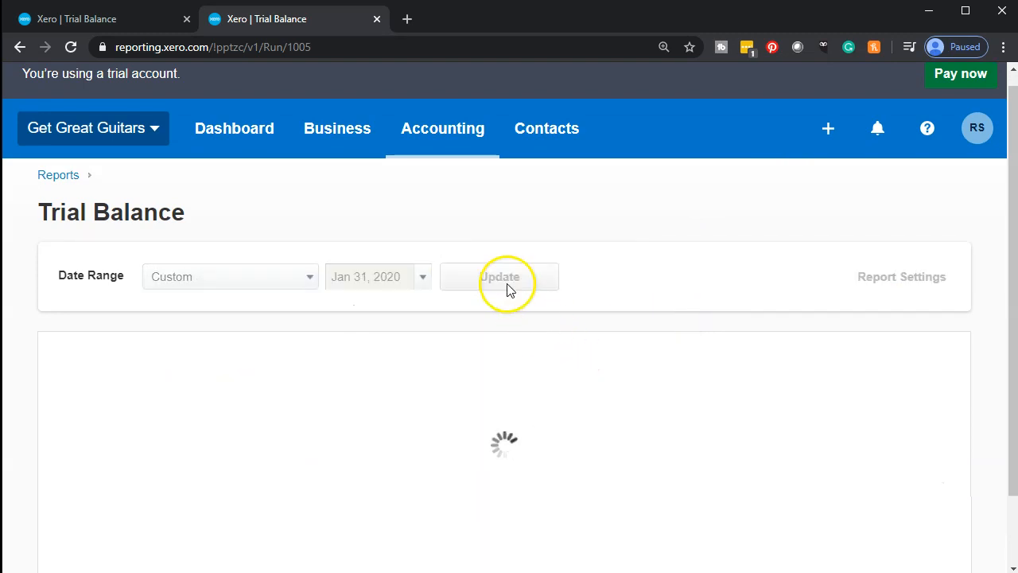
pyautogui.scroll(-3, 466, 400)
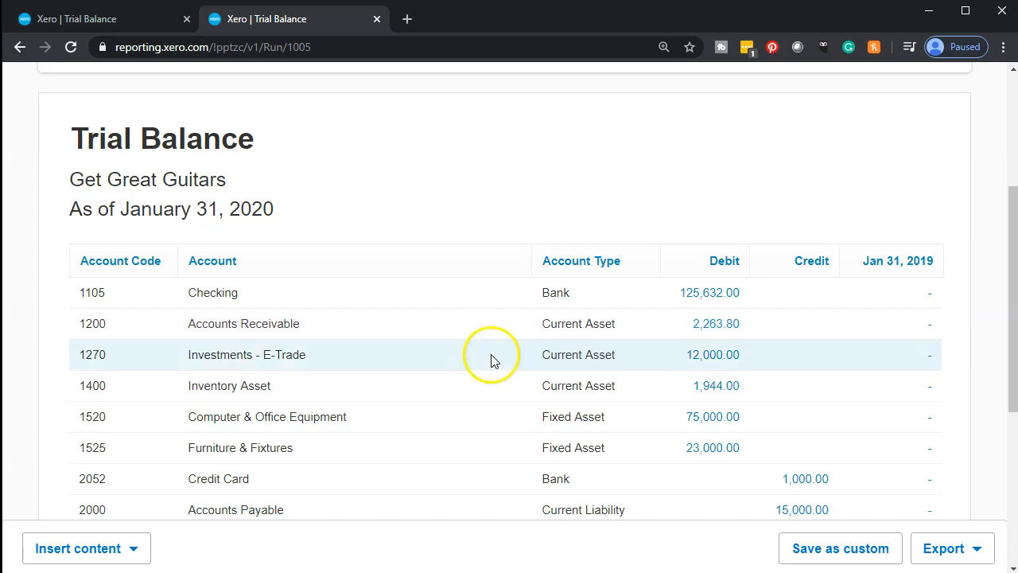
# In the other Xero browser tab, open the list of sales invoices awaiting payment from the dashboard's invoices owed overview.
pyautogui.click(122, 22)
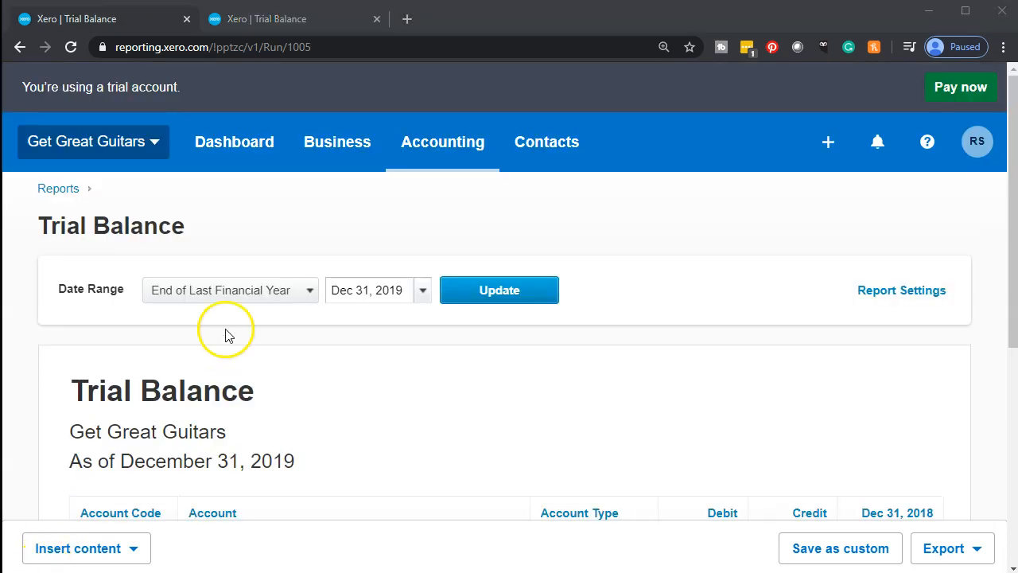
pyautogui.click(241, 147)
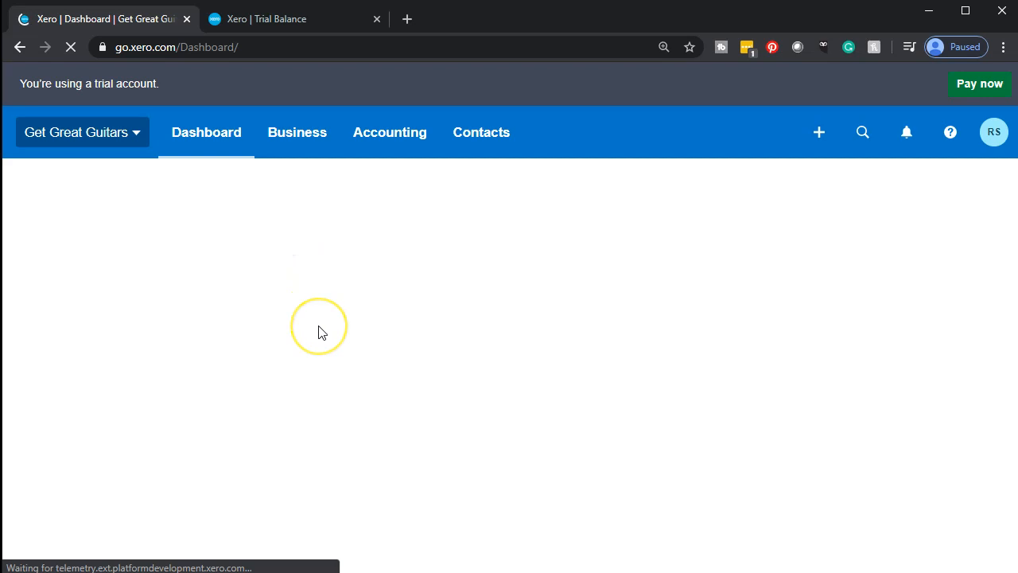
pyautogui.click(320, 312)
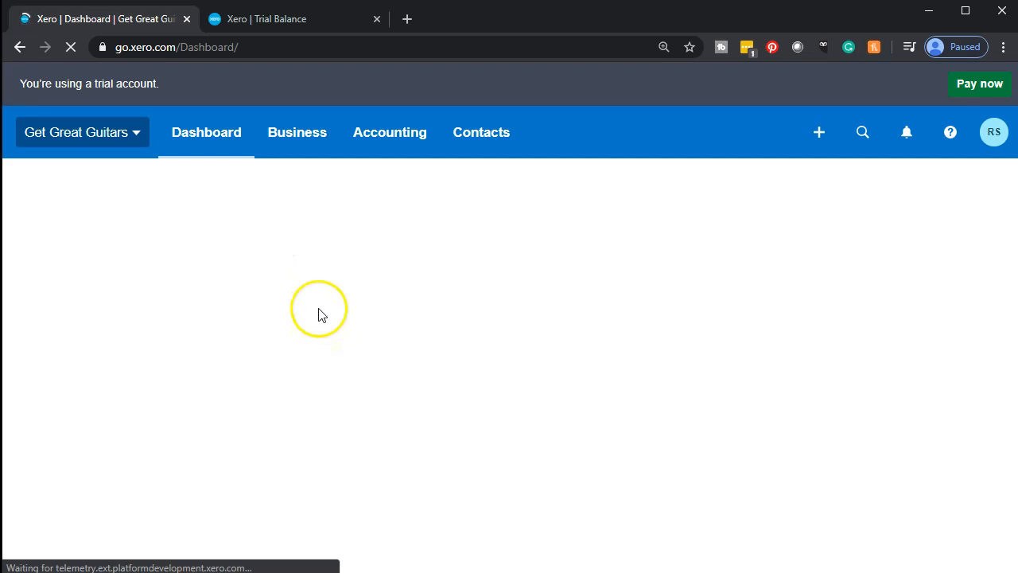
pyautogui.click(509, 285)
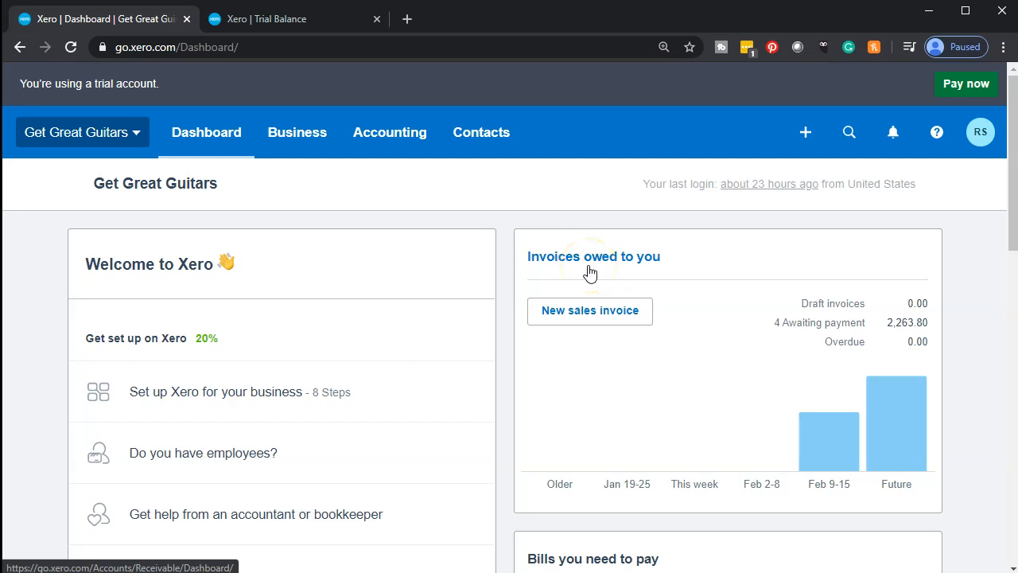
pyautogui.click(589, 273)
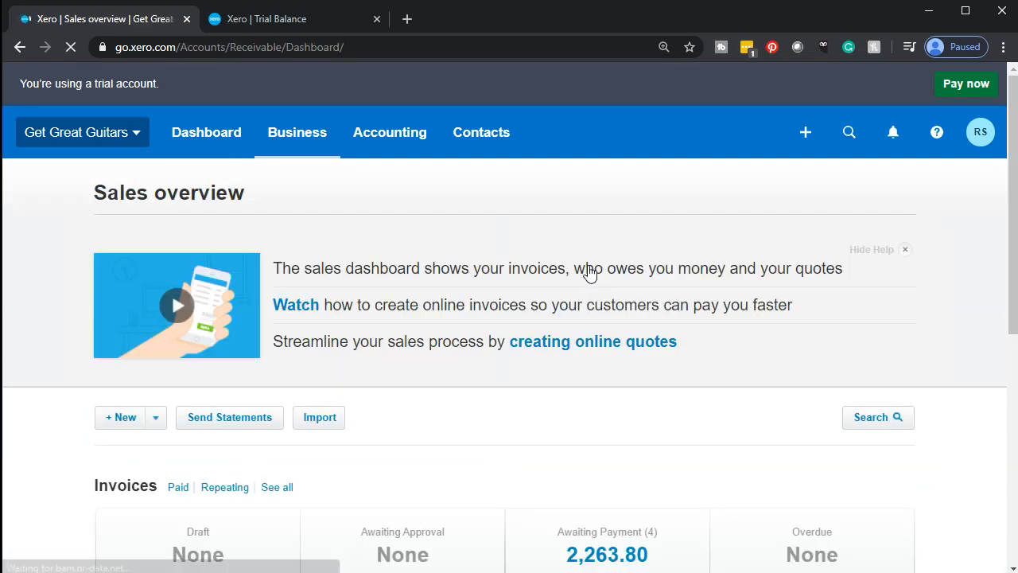
pyautogui.scroll(-1, 590, 273)
pyautogui.scroll(-2, 590, 273)
pyautogui.click(573, 337)
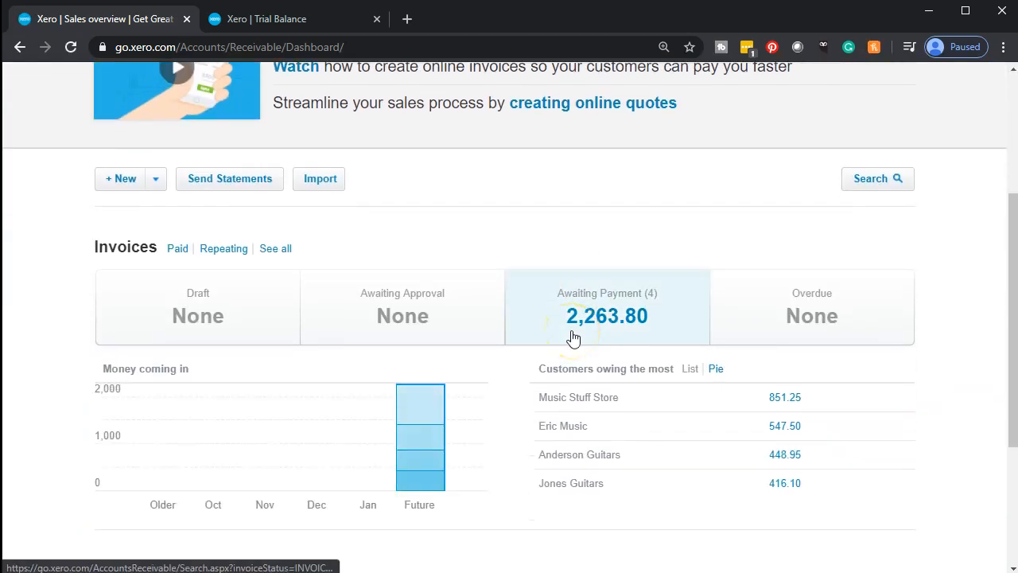
pyautogui.click(579, 336)
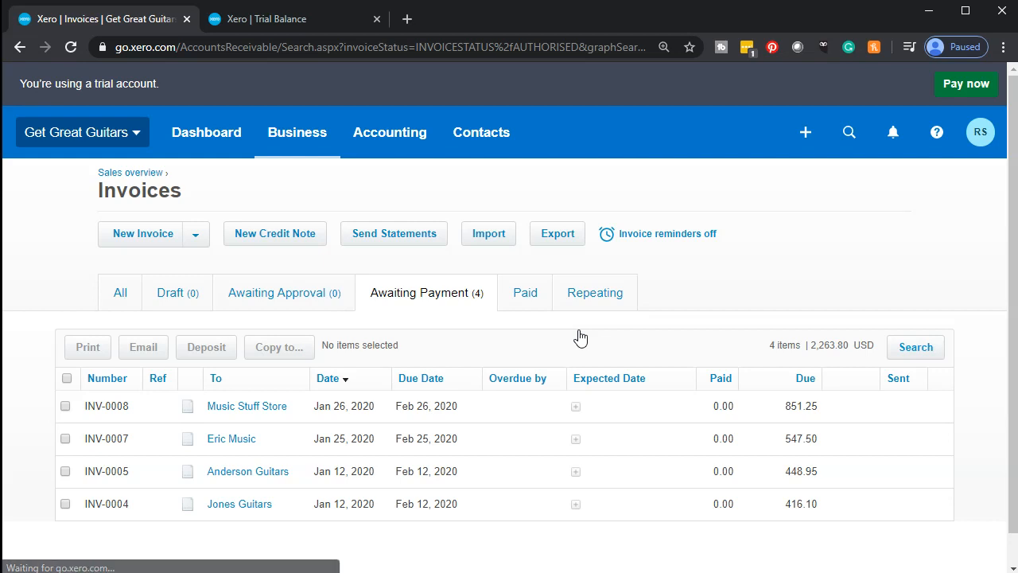
pyautogui.click(66, 406)
pyautogui.click(66, 439)
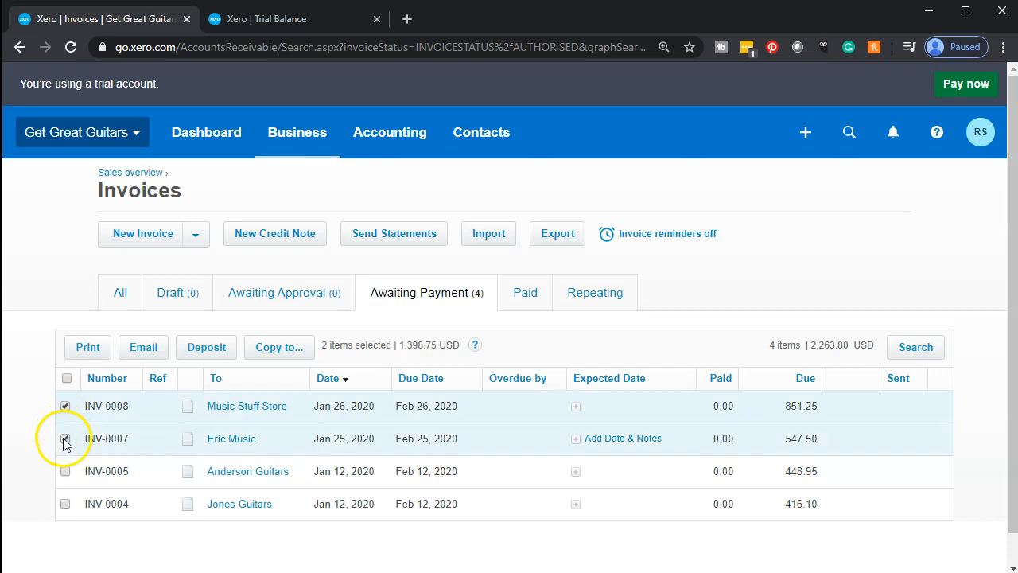
pyautogui.click(209, 355)
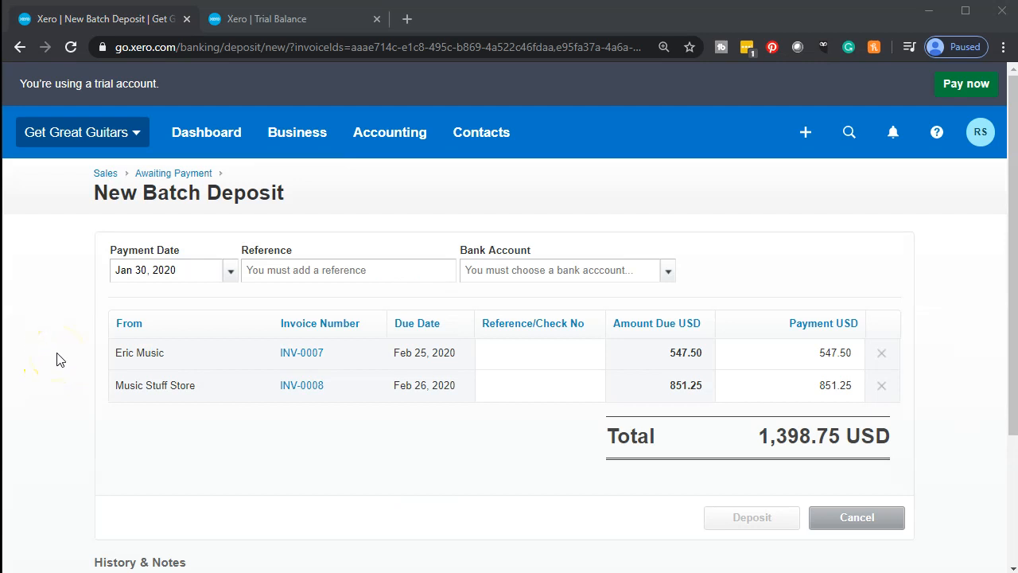
pyautogui.click(111, 351)
pyautogui.click(130, 382)
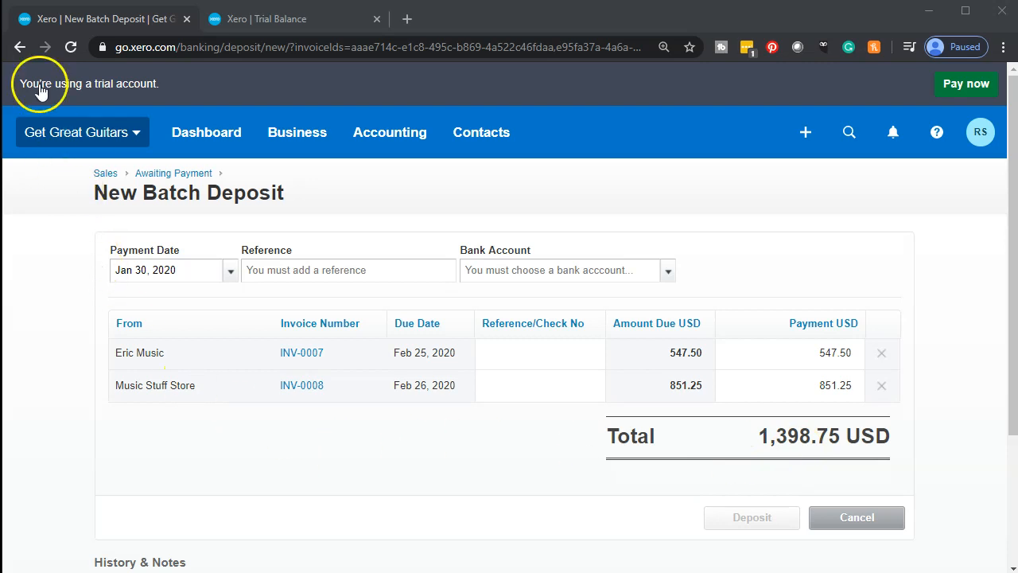
pyautogui.click(19, 48)
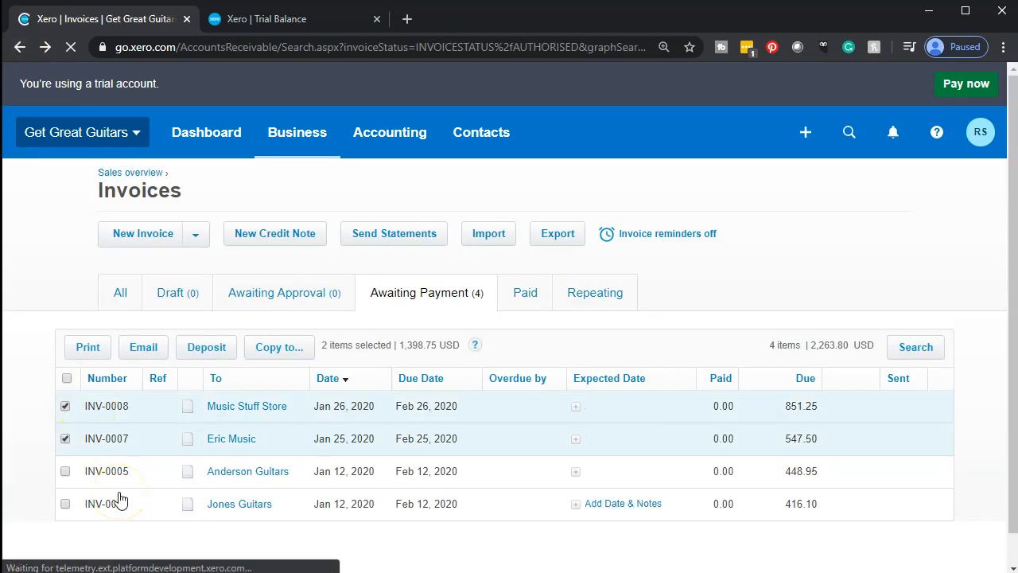
pyautogui.click(65, 440)
pyautogui.click(65, 407)
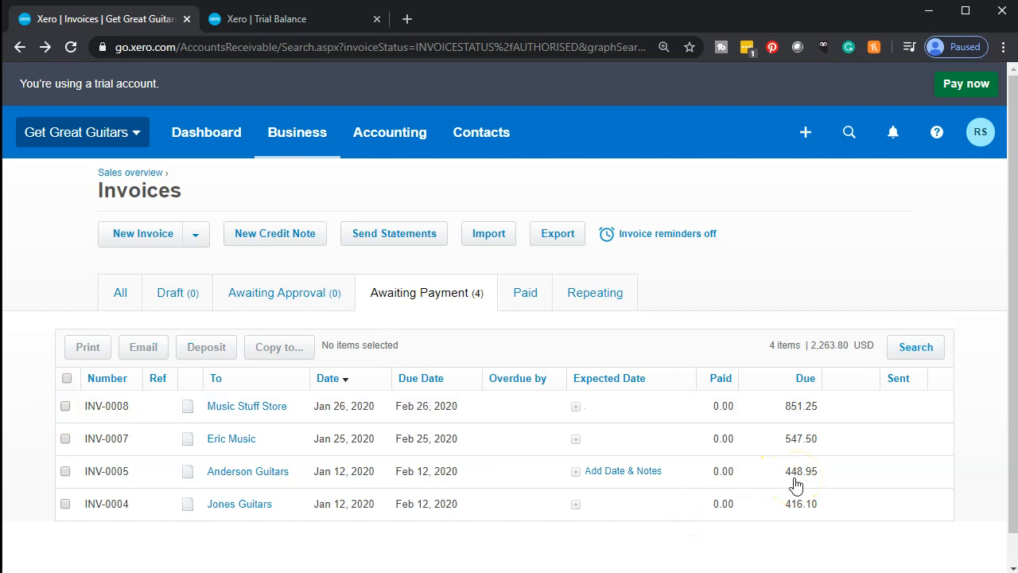
# Open the Anderson Guitars invoice awaiting payment and set the received payment's date to Jan 28, 2020.
pyautogui.click(251, 480)
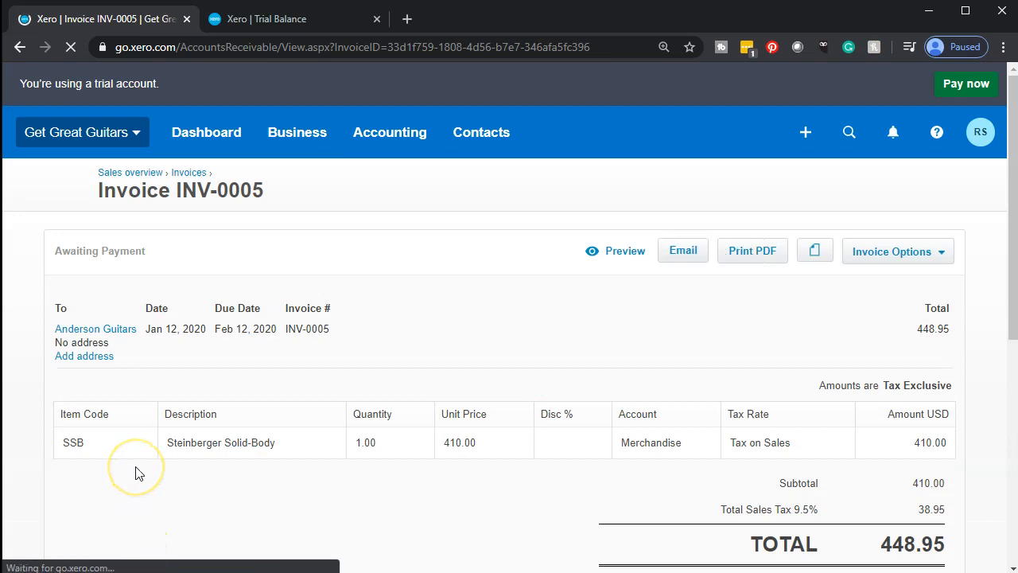
pyautogui.scroll(-4, 135, 474)
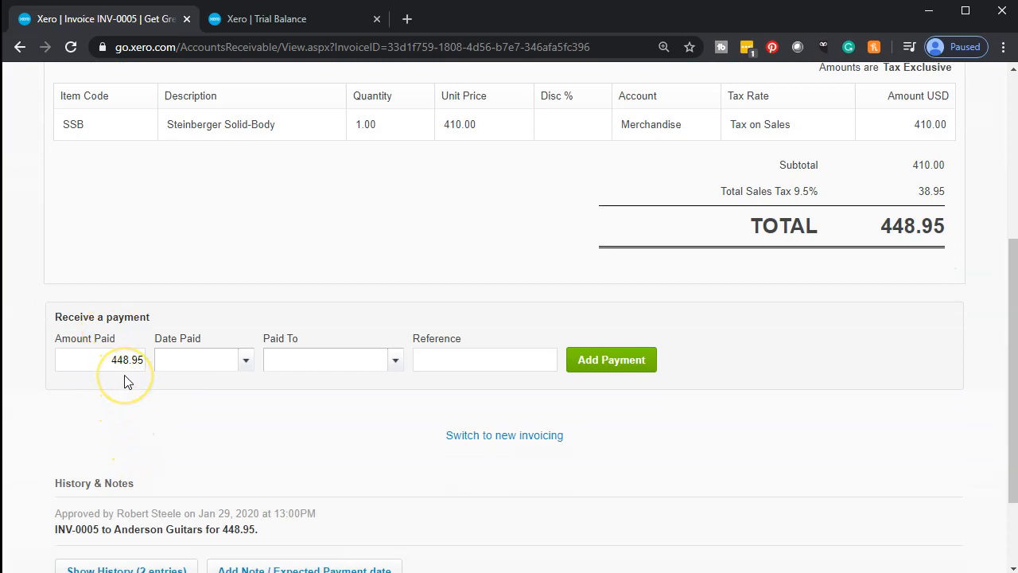
pyautogui.click(249, 366)
pyautogui.click(248, 365)
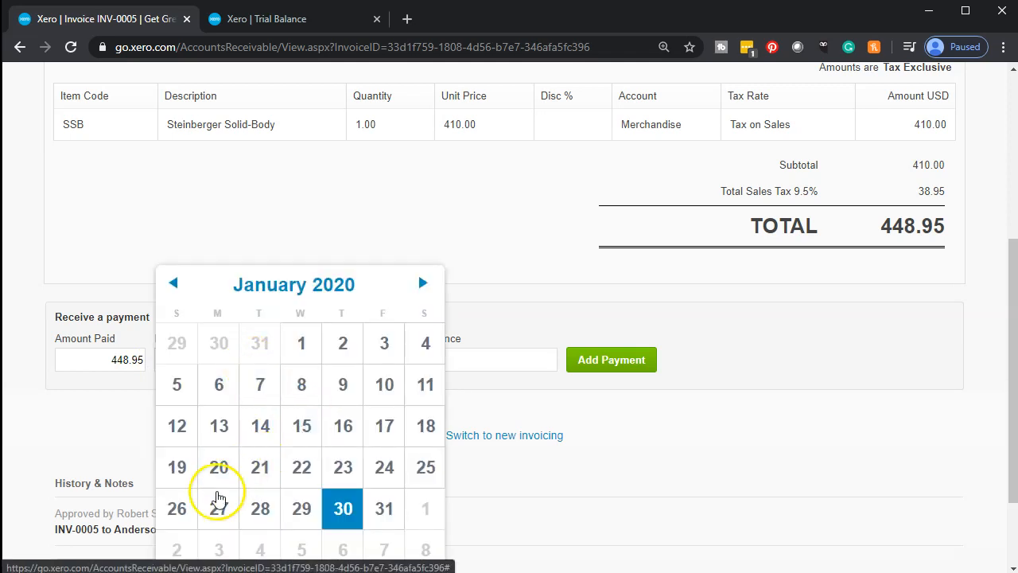
pyautogui.click(258, 514)
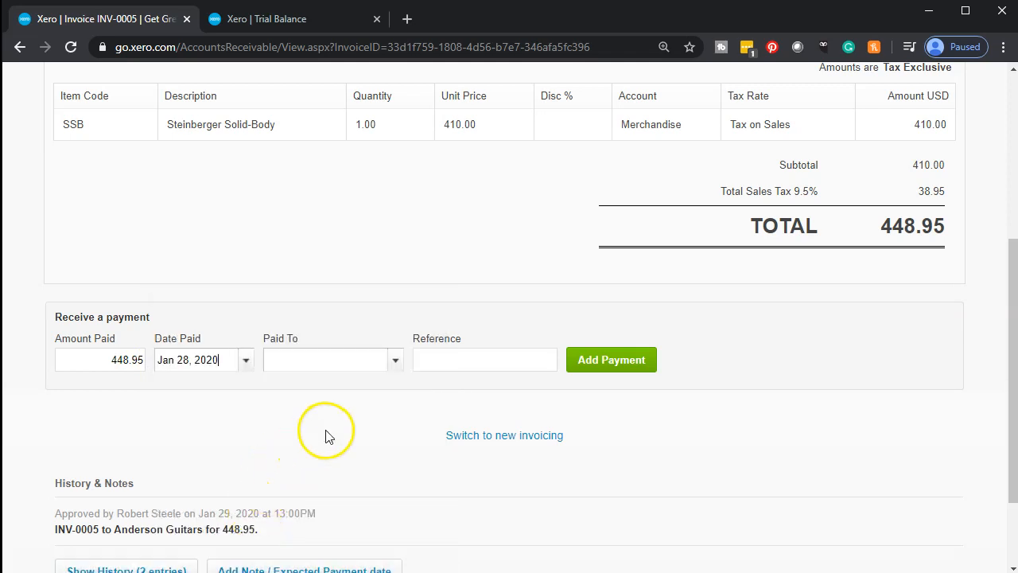
# Set the payment to be paid to Clearing Bank Account and add it to the Anderson Guitars invoice.
pyautogui.click(395, 364)
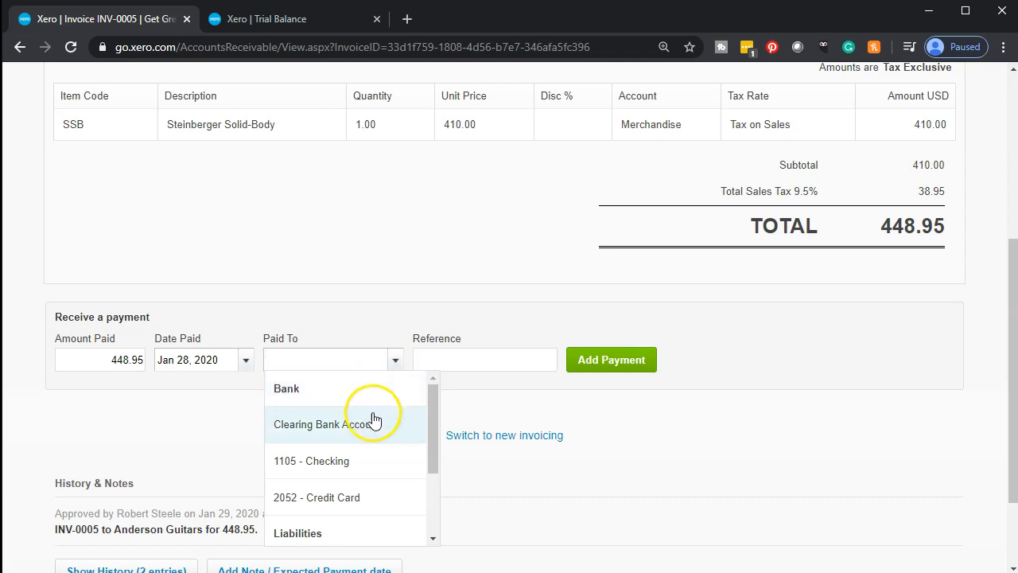
pyautogui.click(356, 436)
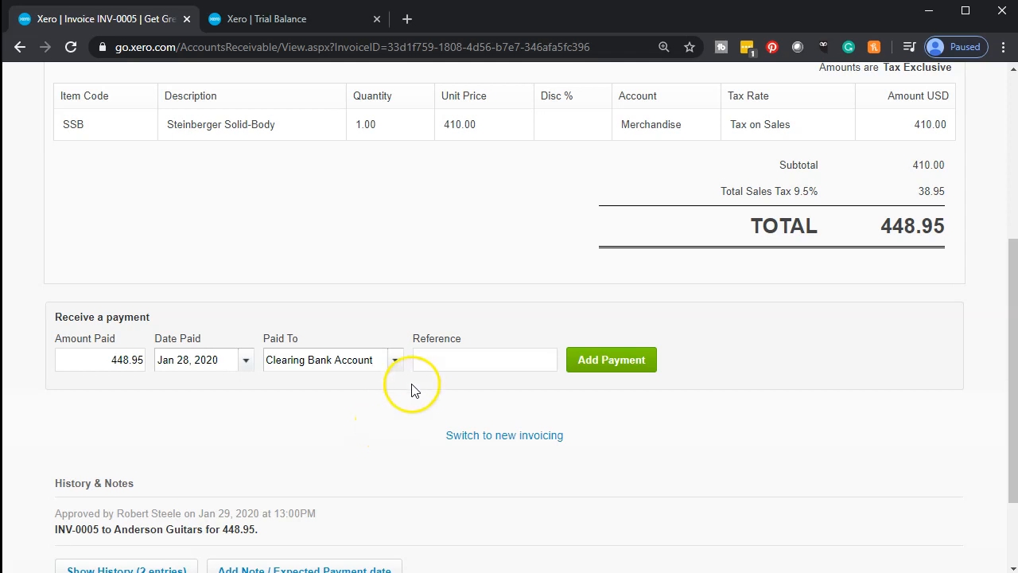
pyautogui.click(422, 364)
pyautogui.scroll(4, 132, 392)
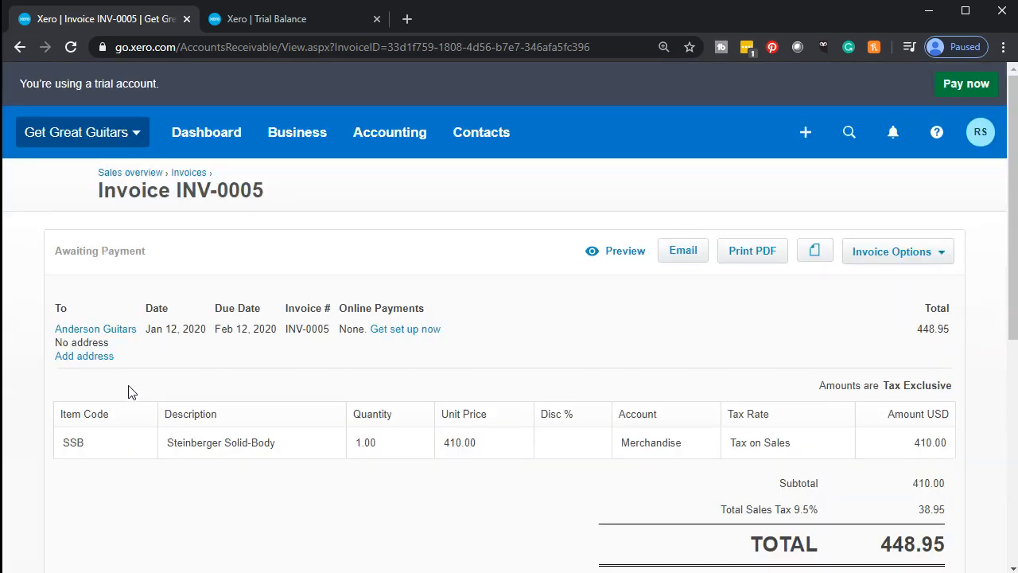
pyautogui.scroll(-4, 131, 392)
pyautogui.click(581, 369)
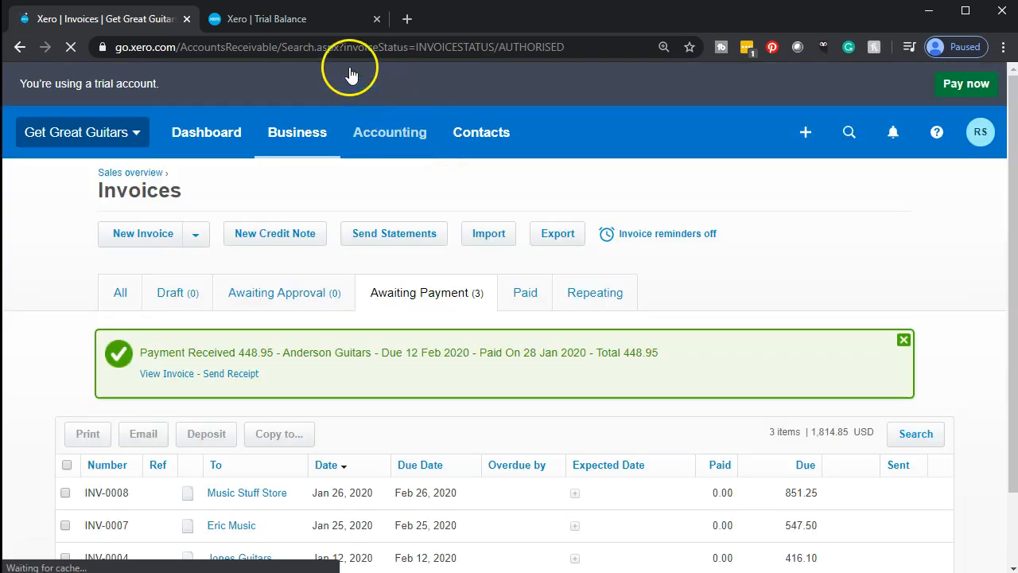
# Return to the trial balance report and refresh it as of Jan 31, 2020.
pyautogui.click(308, 19)
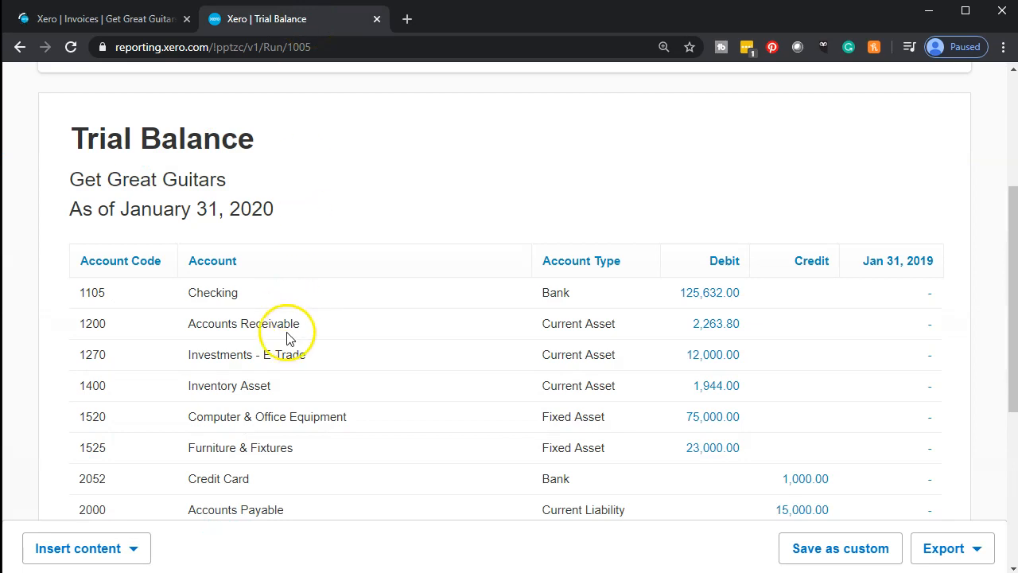
pyautogui.scroll(3, 291, 318)
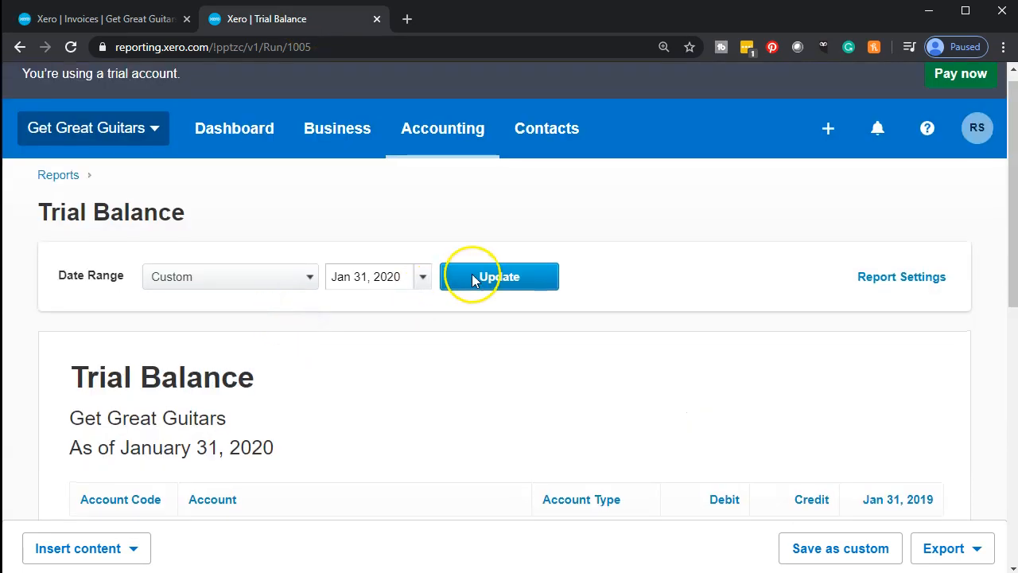
pyautogui.click(536, 284)
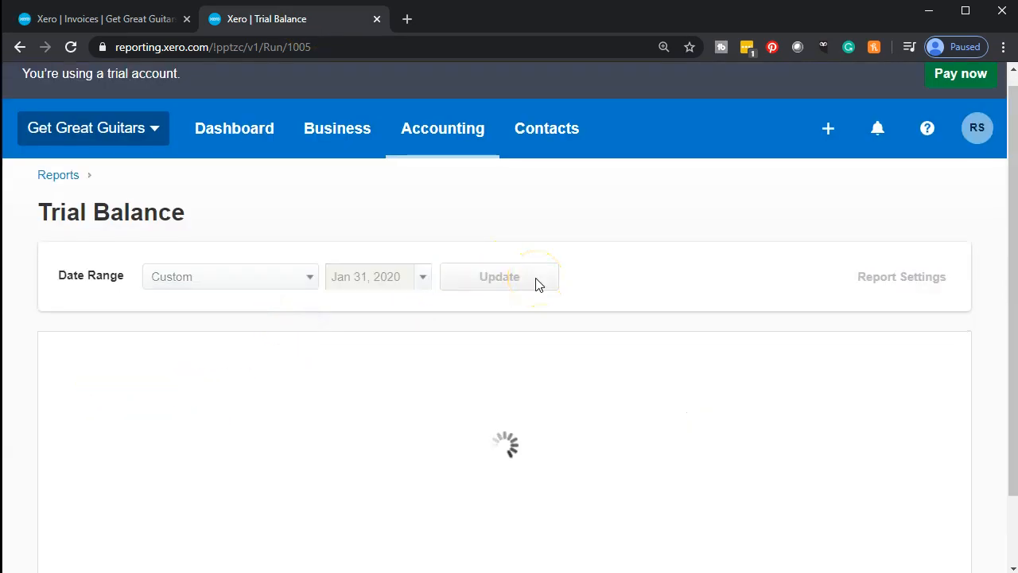
pyautogui.scroll(-3, 537, 286)
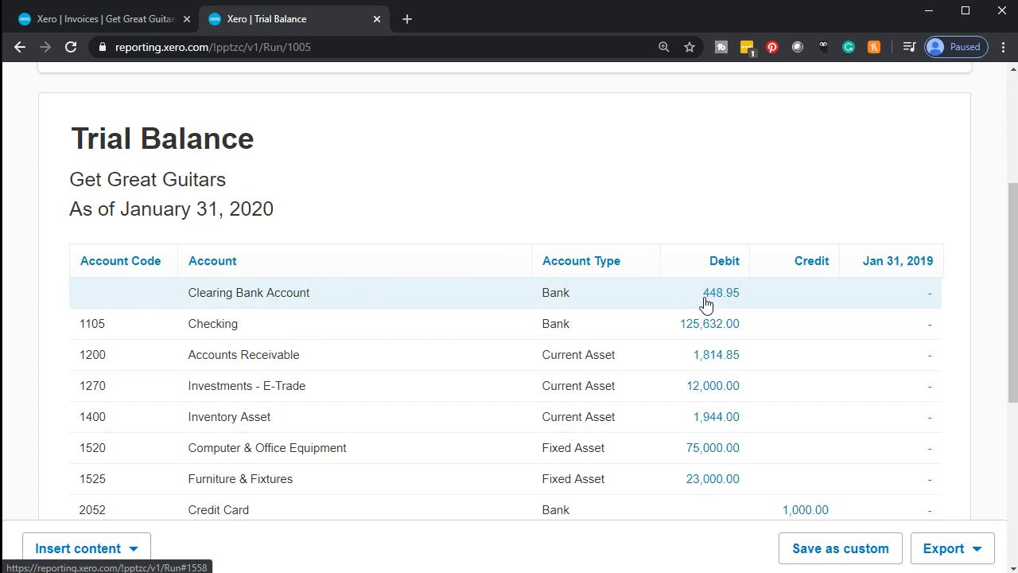
# Open the transactions behind the Accounts Receivable balance in the trial balance and examine their details.
pyautogui.scroll(-1, 706, 304)
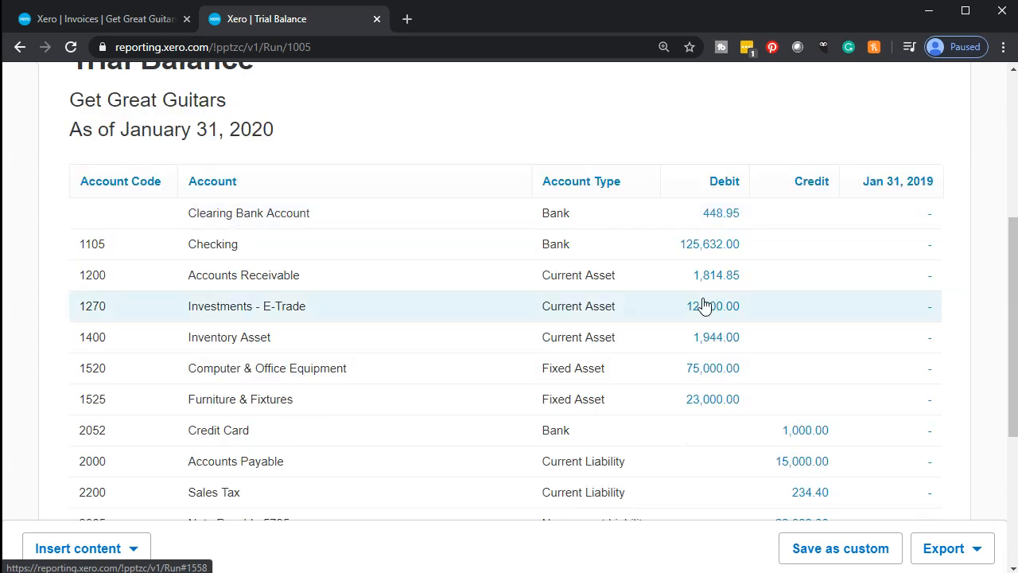
pyautogui.click(708, 284)
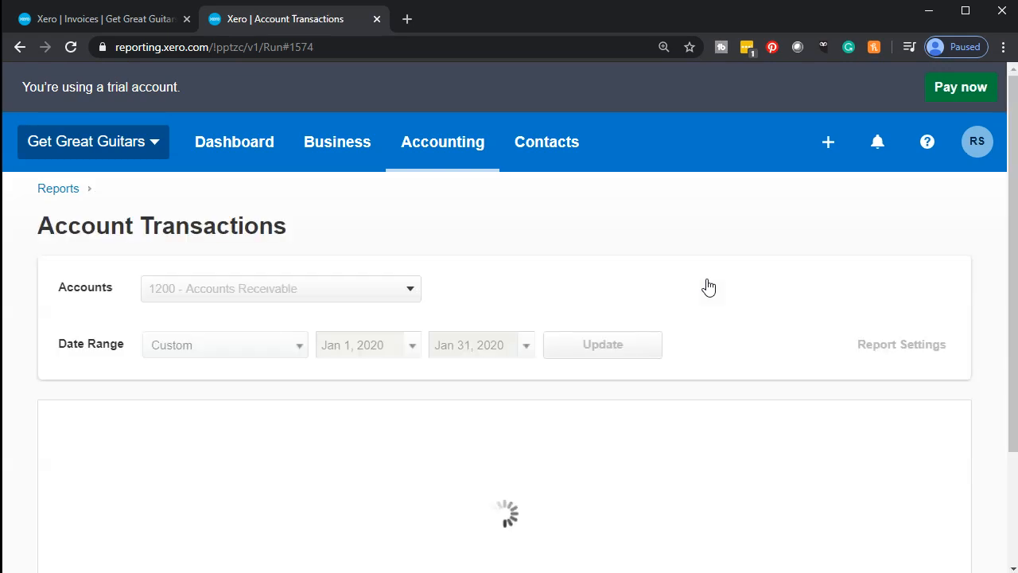
pyautogui.scroll(-6, 708, 287)
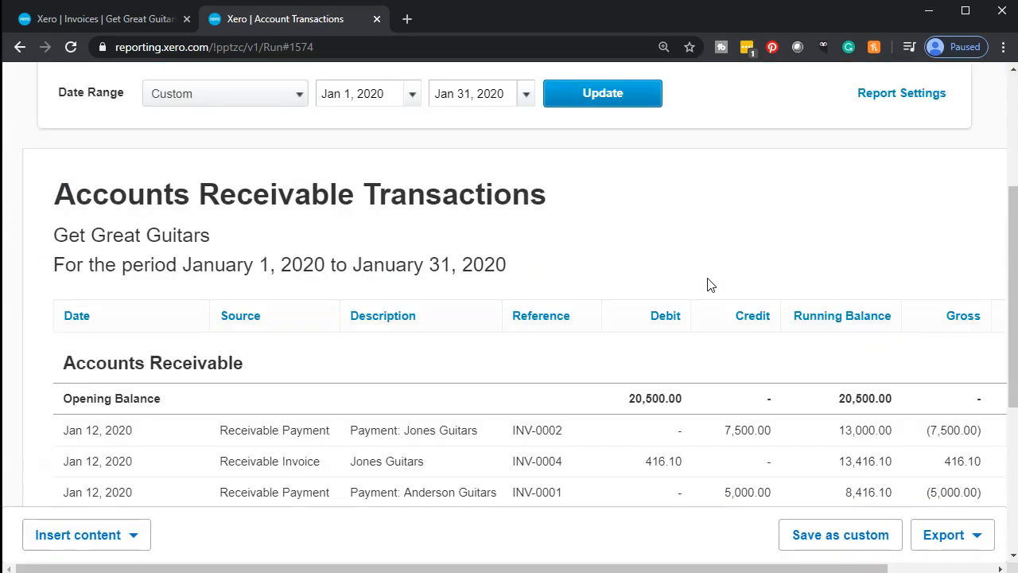
# Review the remaining Accounts Receivable transactions for January 2020 and go back to the trial balance report.
pyautogui.scroll(-2, 709, 286)
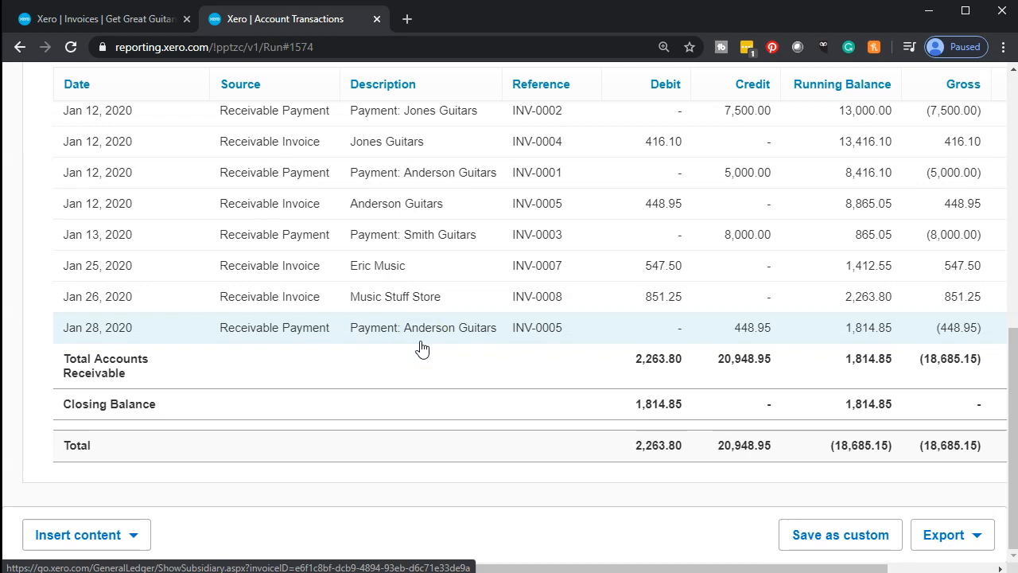
pyautogui.scroll(10, 420, 348)
pyautogui.click(20, 50)
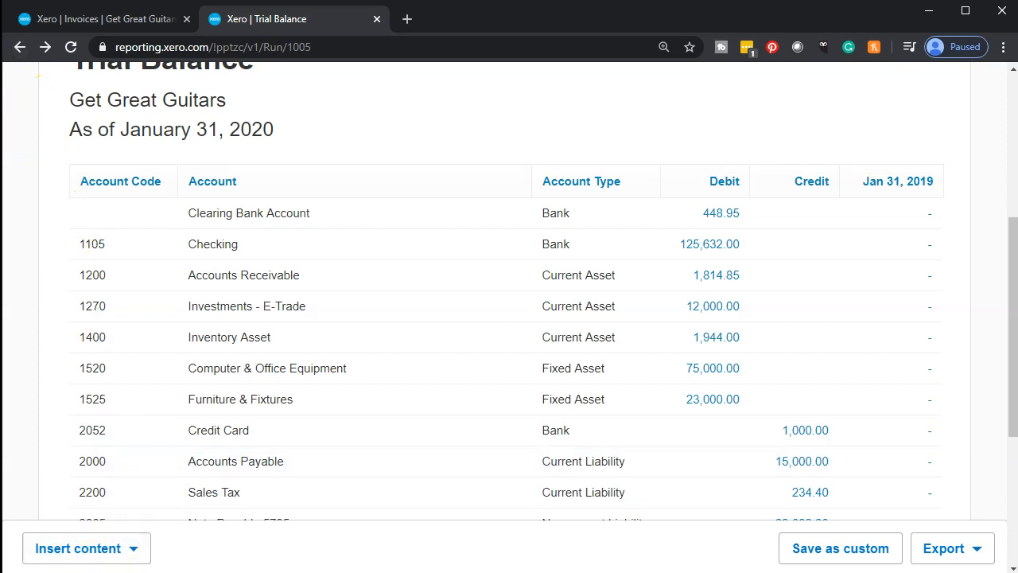
pyautogui.scroll(5, 113, 277)
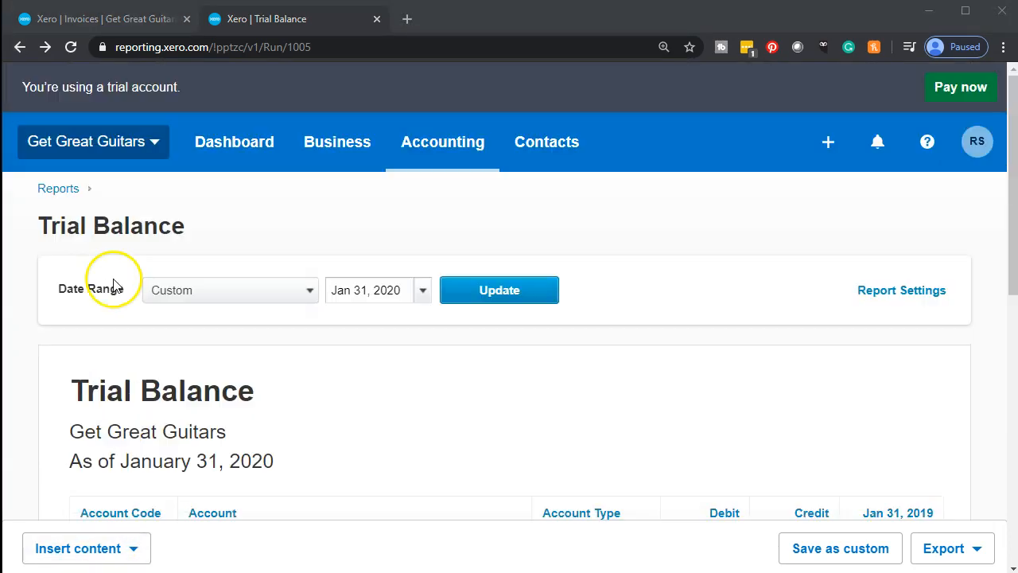
pyautogui.click(20, 49)
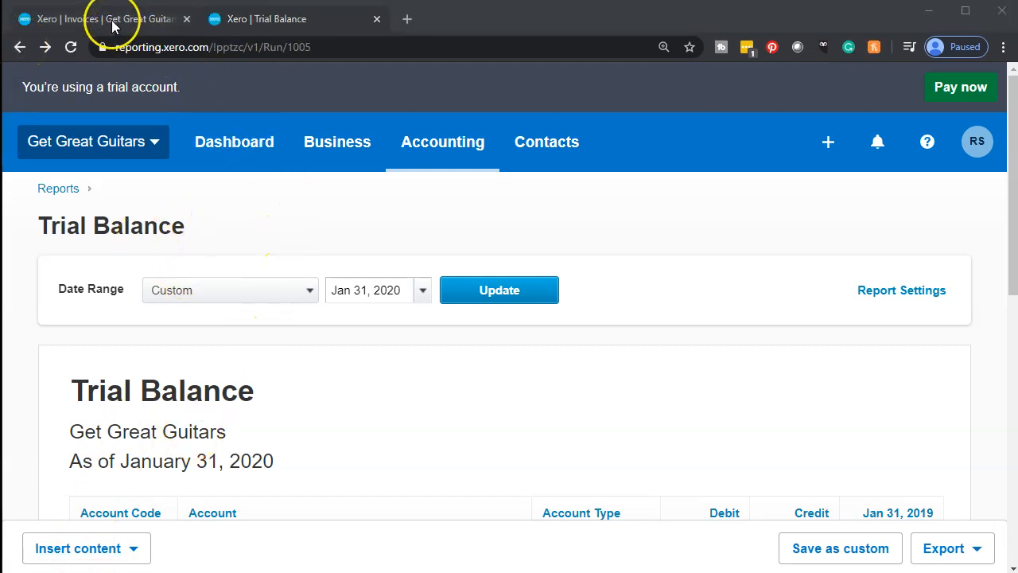
# Return to the invoices awaiting payment and open the Eric Music invoice.
pyautogui.click(86, 19)
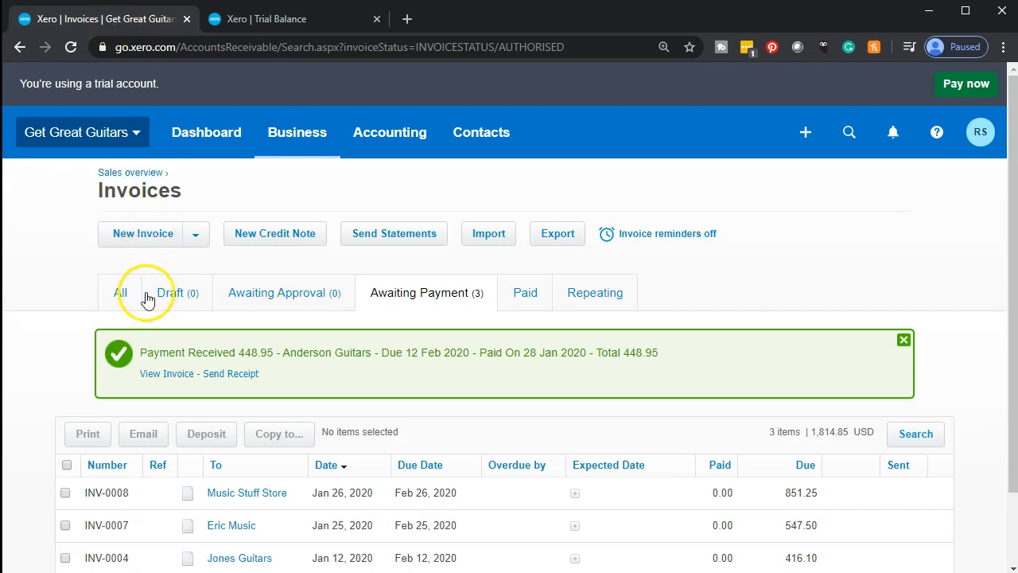
pyautogui.scroll(-1, 67, 343)
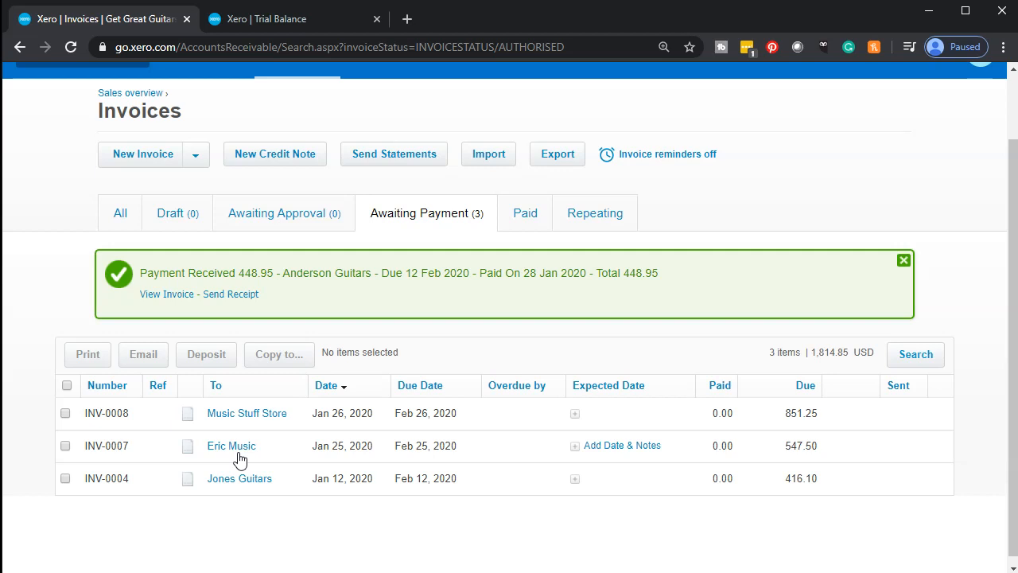
pyautogui.click(226, 358)
pyautogui.click(219, 360)
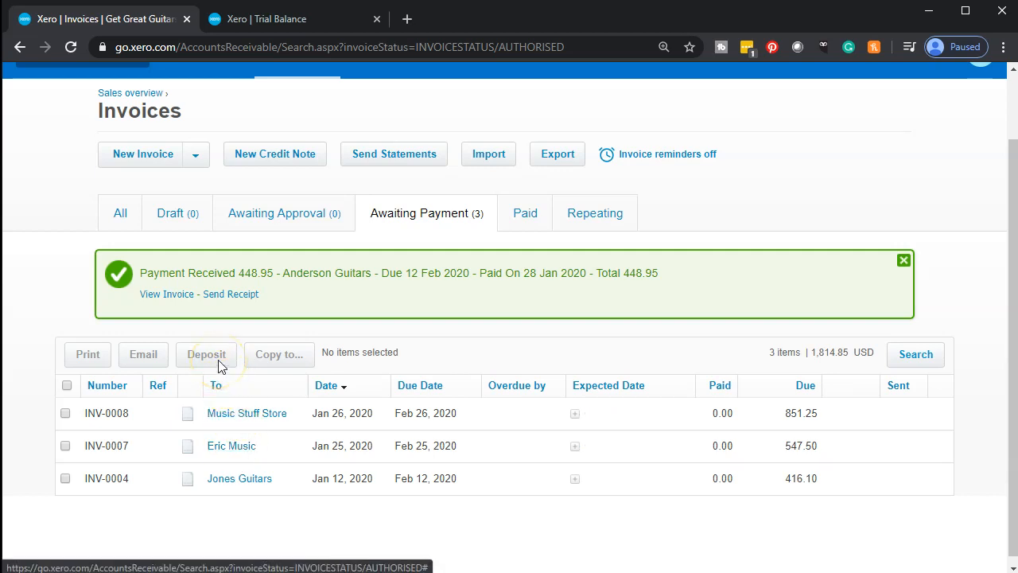
pyautogui.click(252, 465)
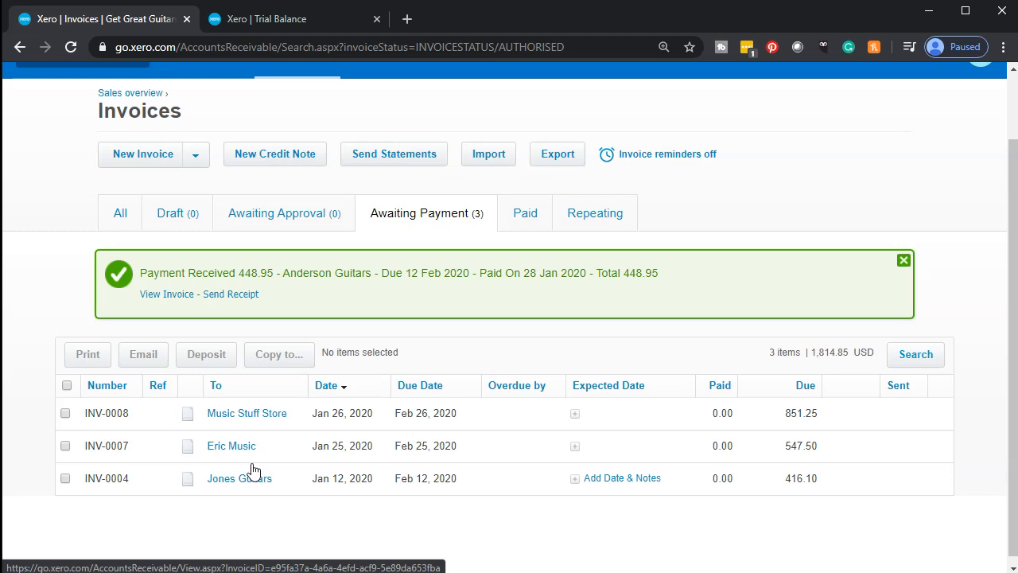
pyautogui.click(233, 452)
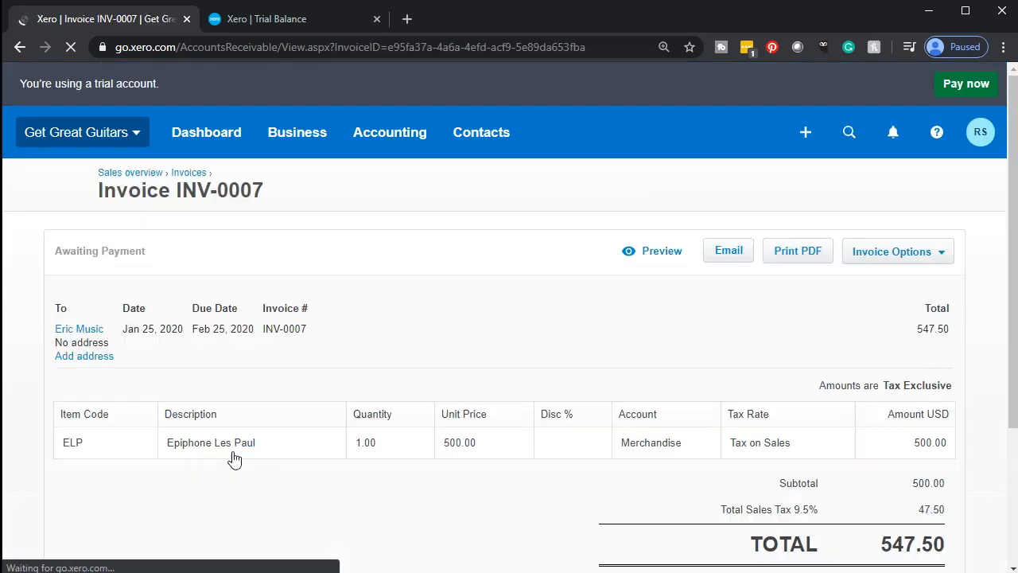
pyautogui.click(233, 452)
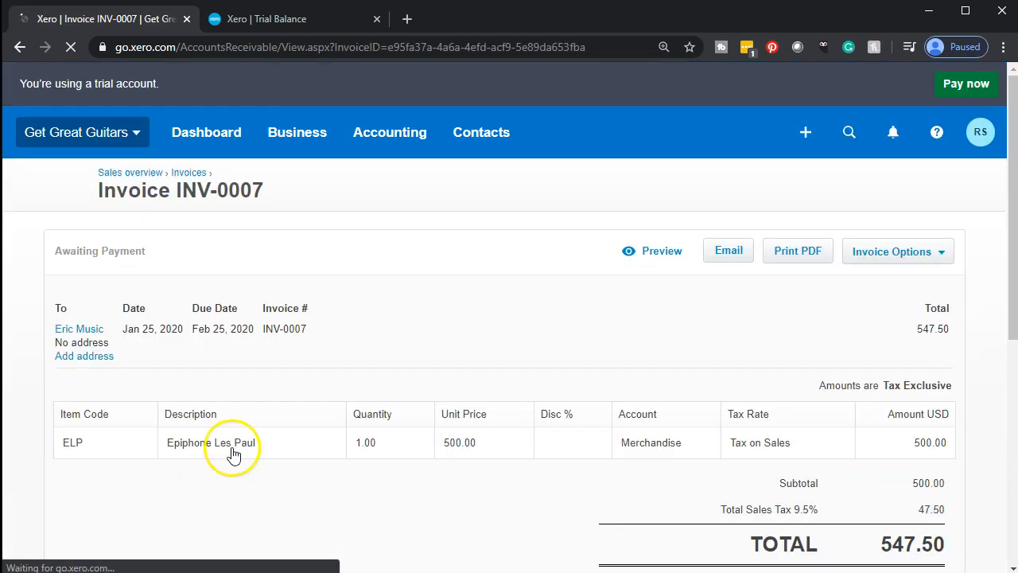
# Add a received payment dated Jan 28, 2020 to the Eric Music invoice, paid to Clearing Bank Account.
pyautogui.scroll(-3, 232, 452)
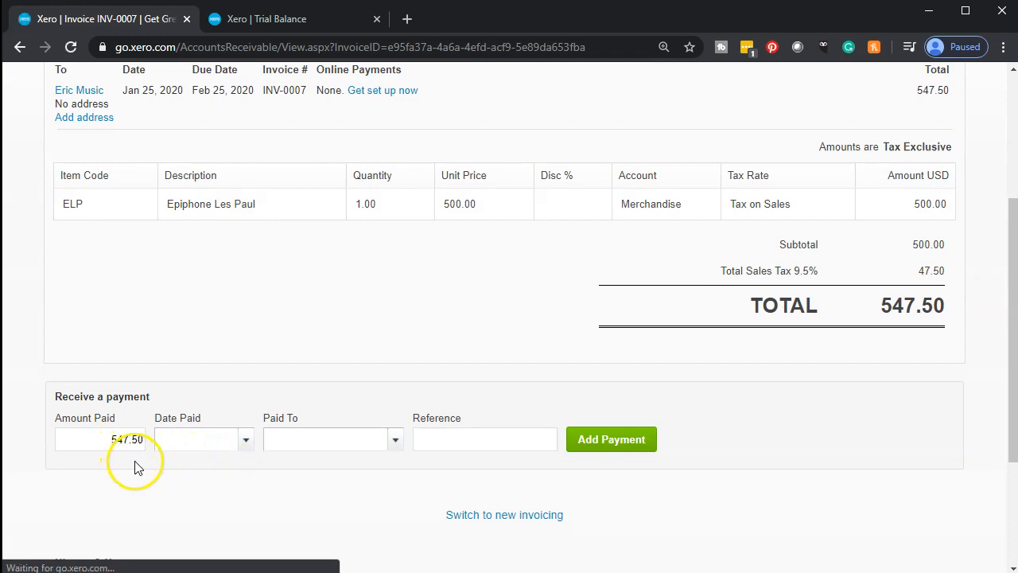
pyautogui.click(194, 444)
pyautogui.click(246, 441)
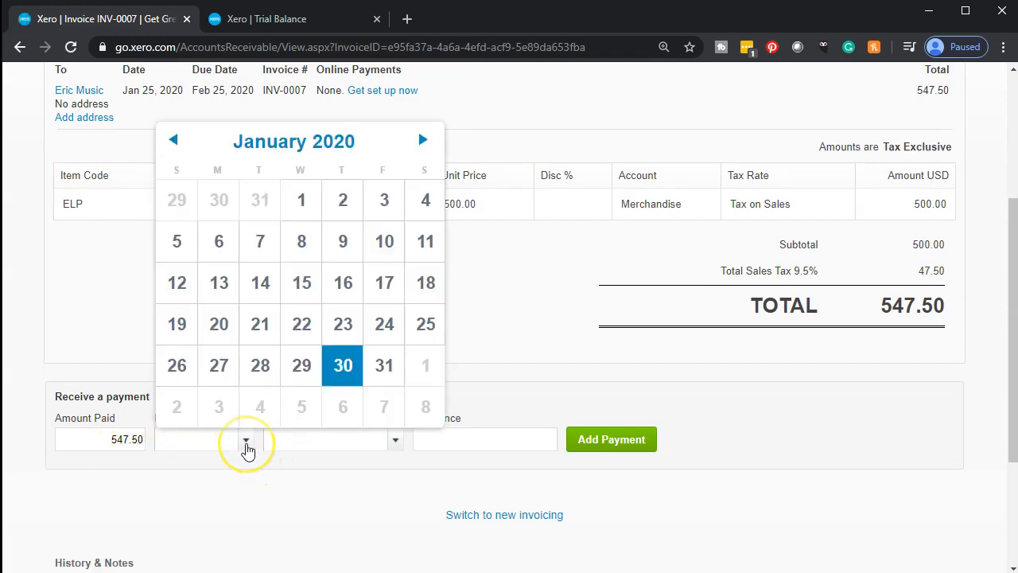
pyautogui.click(260, 366)
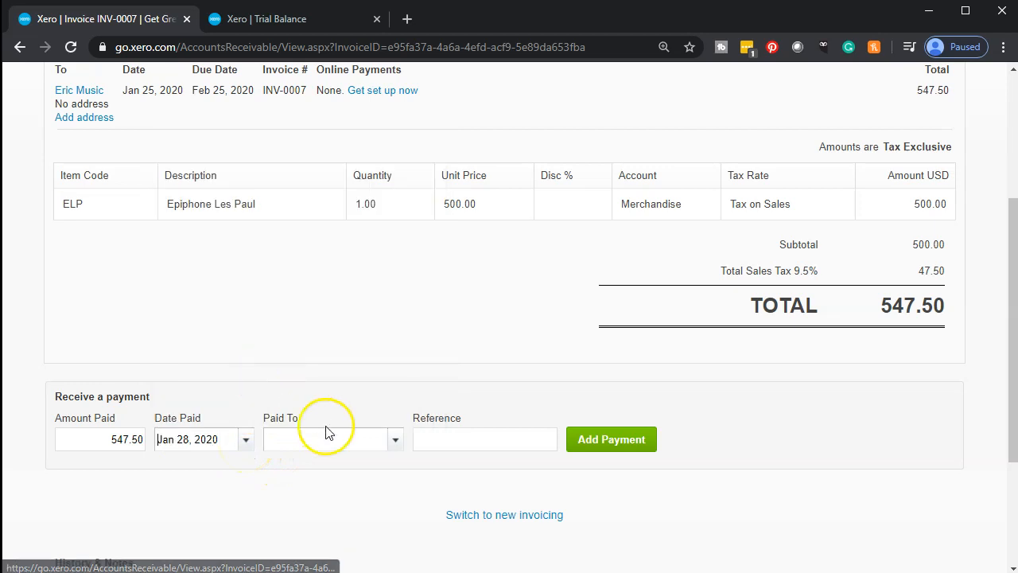
pyautogui.click(395, 440)
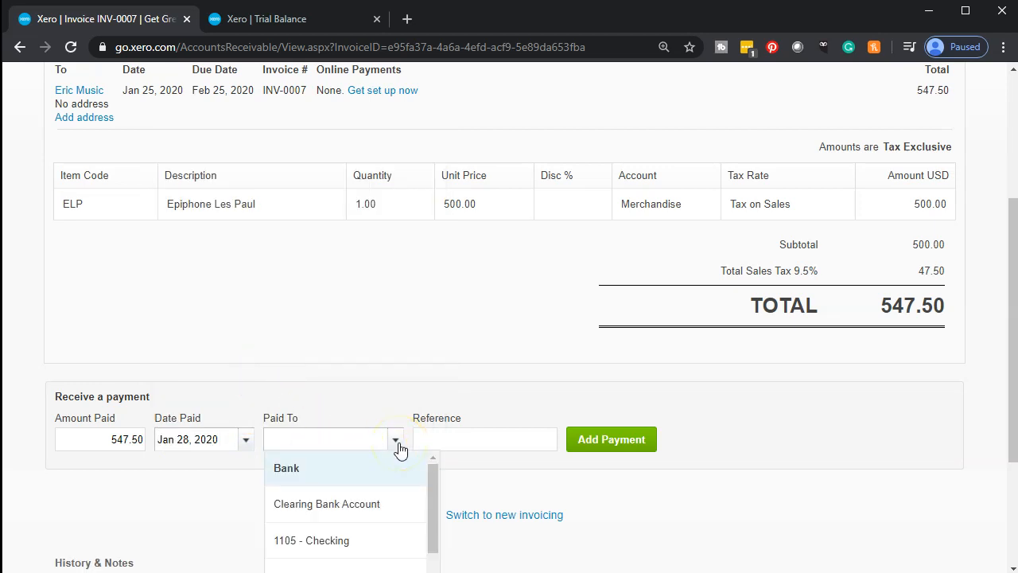
pyautogui.click(391, 503)
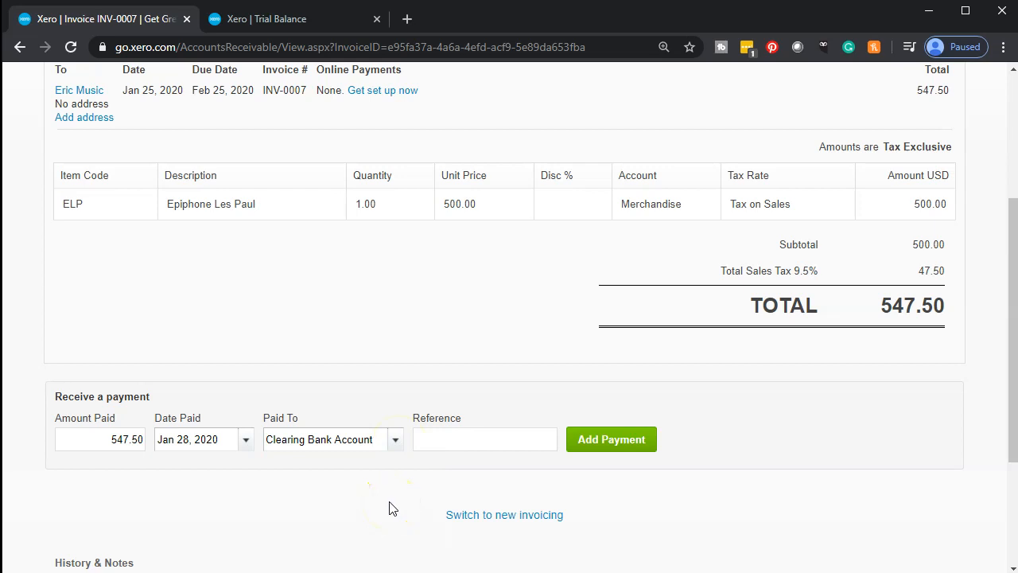
pyautogui.click(611, 450)
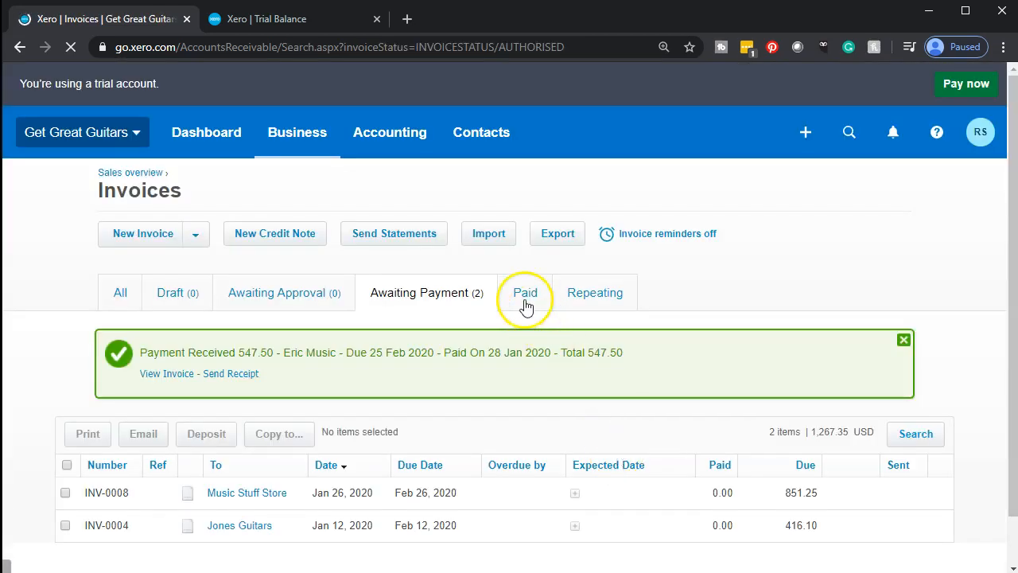
# Refresh the trial balance as of Jan 31, 2020 and check the Accounts Receivable and Clearing Bank Account balances.
pyautogui.click(289, 20)
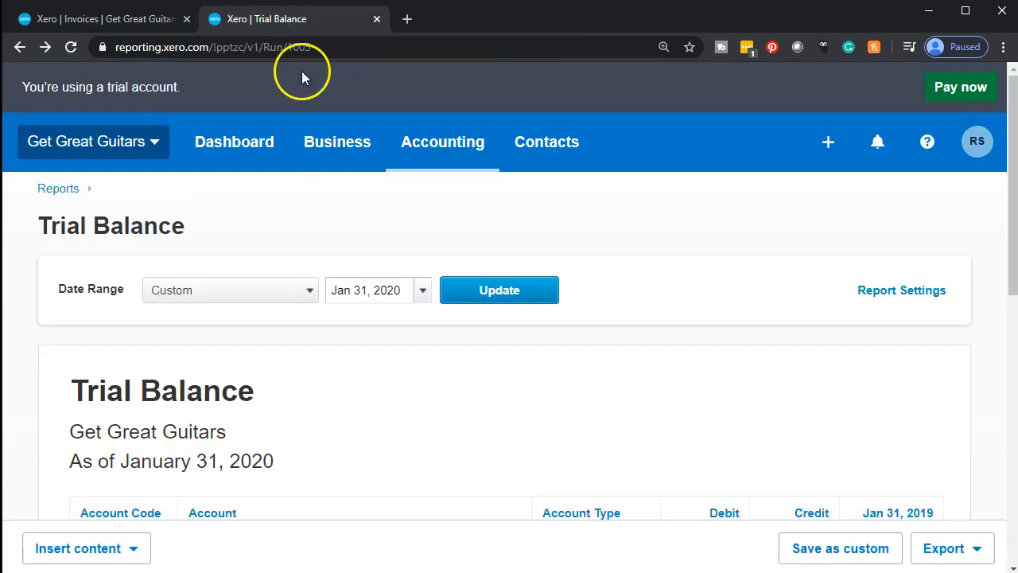
pyautogui.click(500, 290)
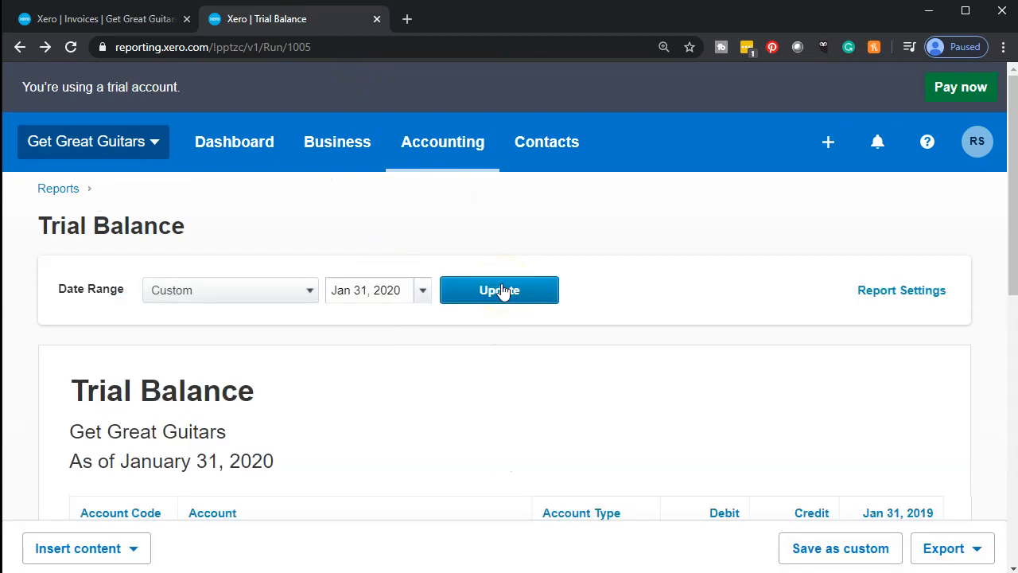
pyautogui.scroll(-3, 502, 289)
pyautogui.scroll(-1, 504, 291)
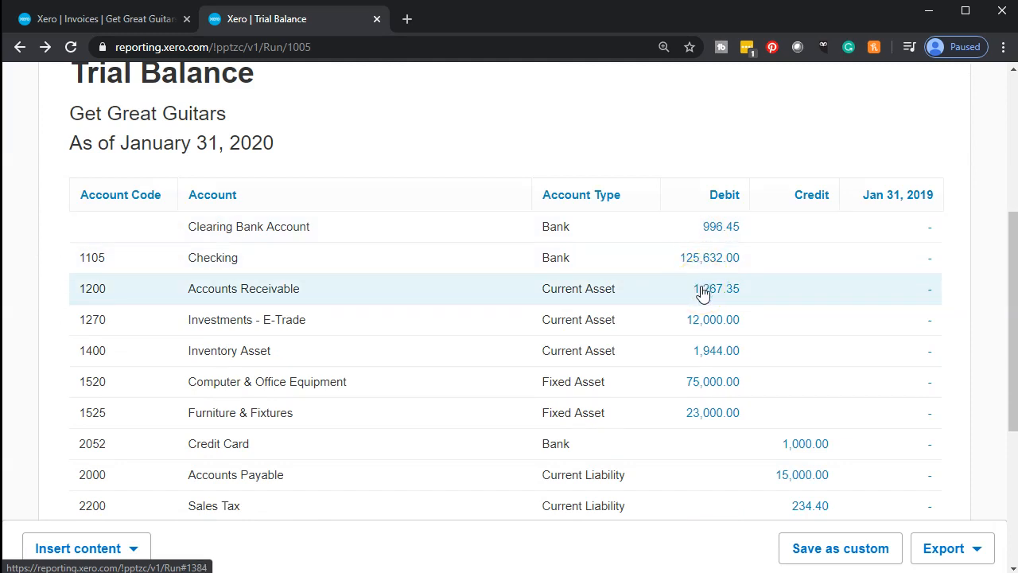
pyautogui.click(704, 236)
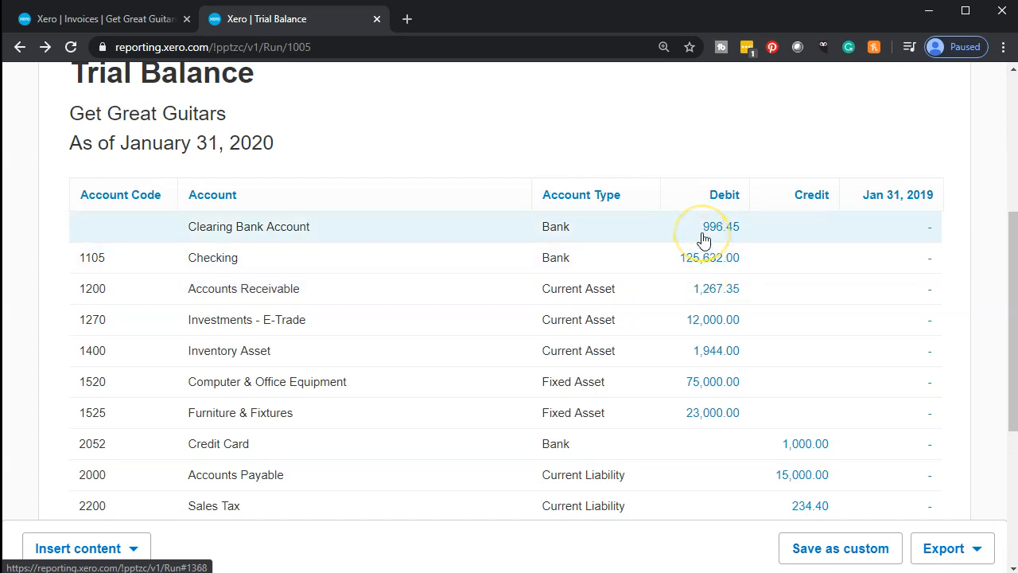
pyautogui.click(723, 237)
pyautogui.click(724, 233)
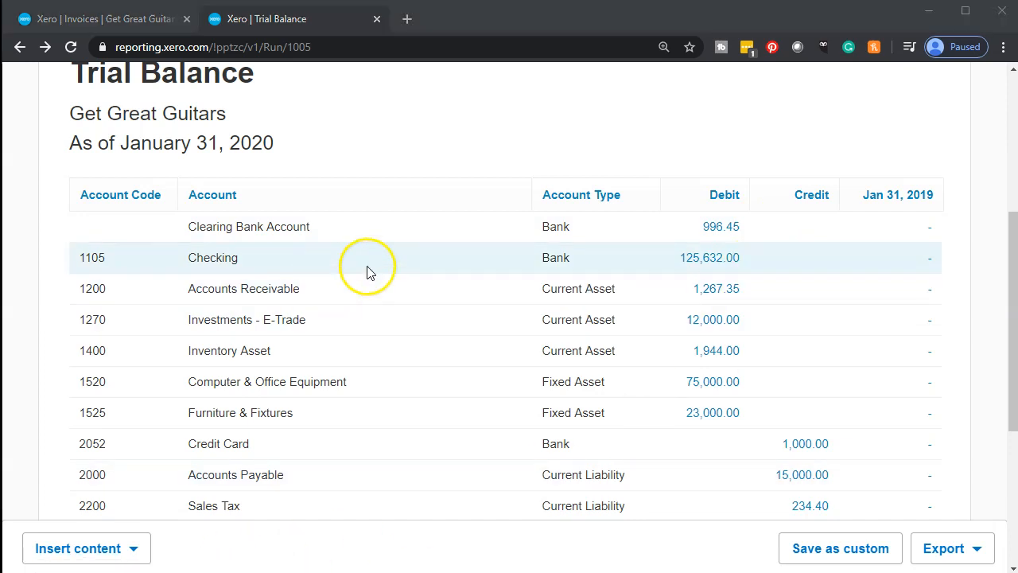
# Go from the invoices to the dashboard and start a new money transfer.
pyautogui.click(125, 24)
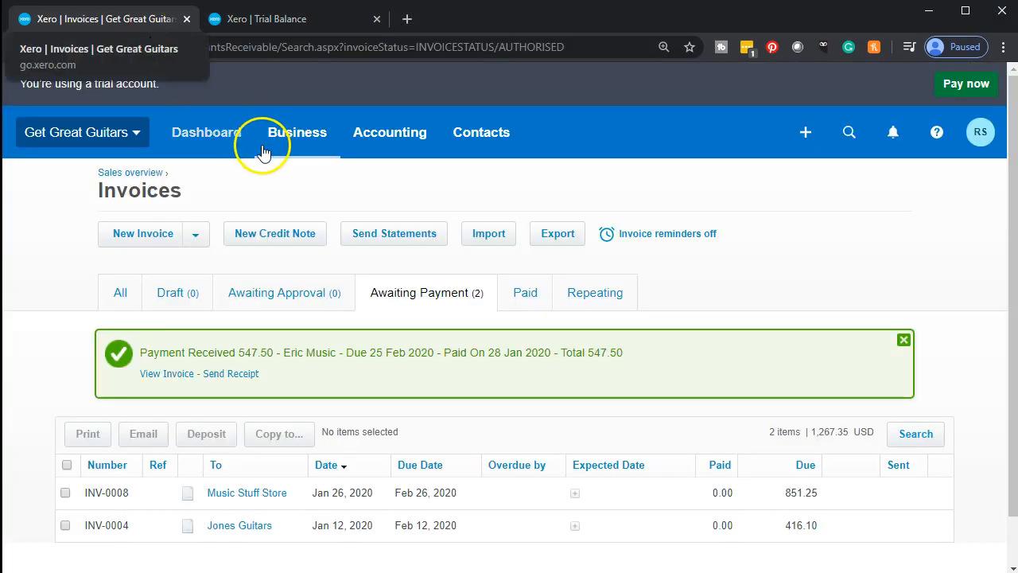
pyautogui.click(208, 143)
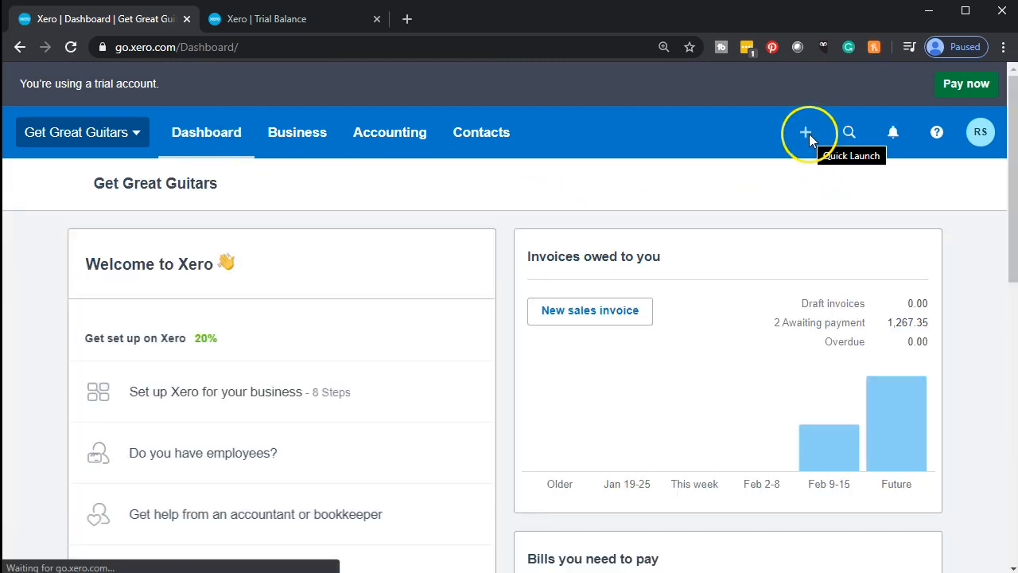
pyautogui.click(808, 135)
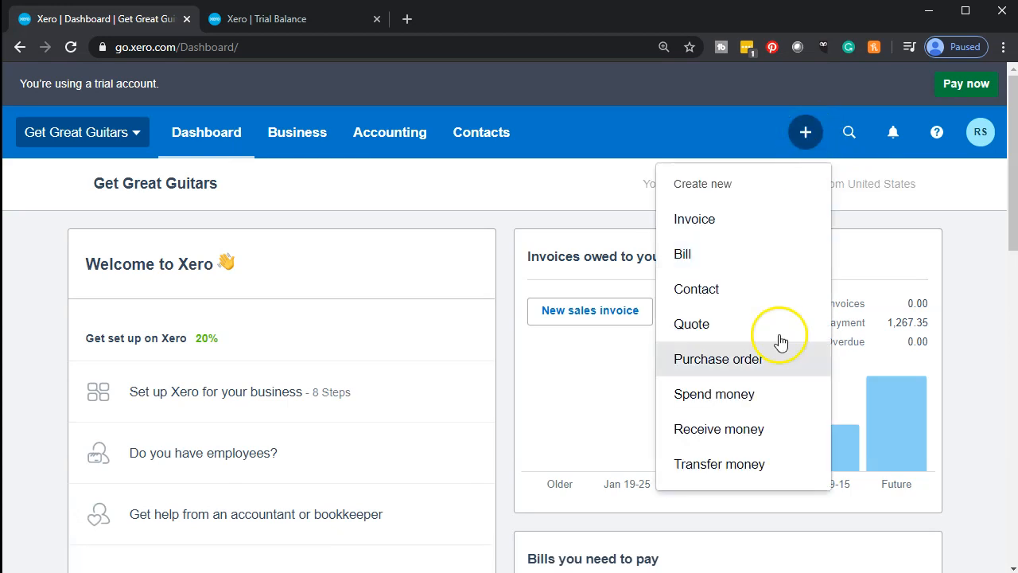
pyautogui.click(750, 470)
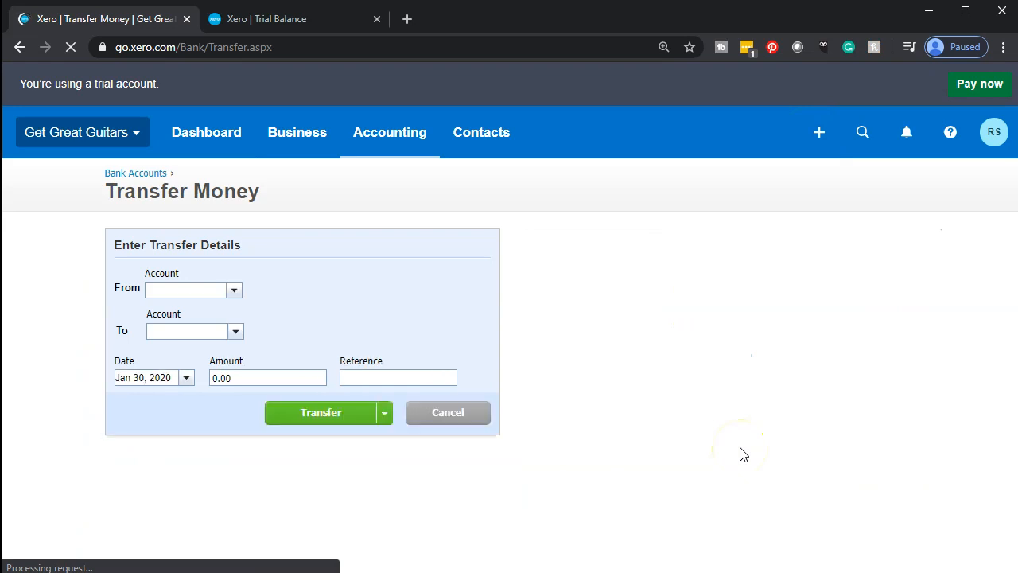
# Set the transfer from Clearing Bank Account to Checking and date it Jan 28, 2020.
pyautogui.click(234, 292)
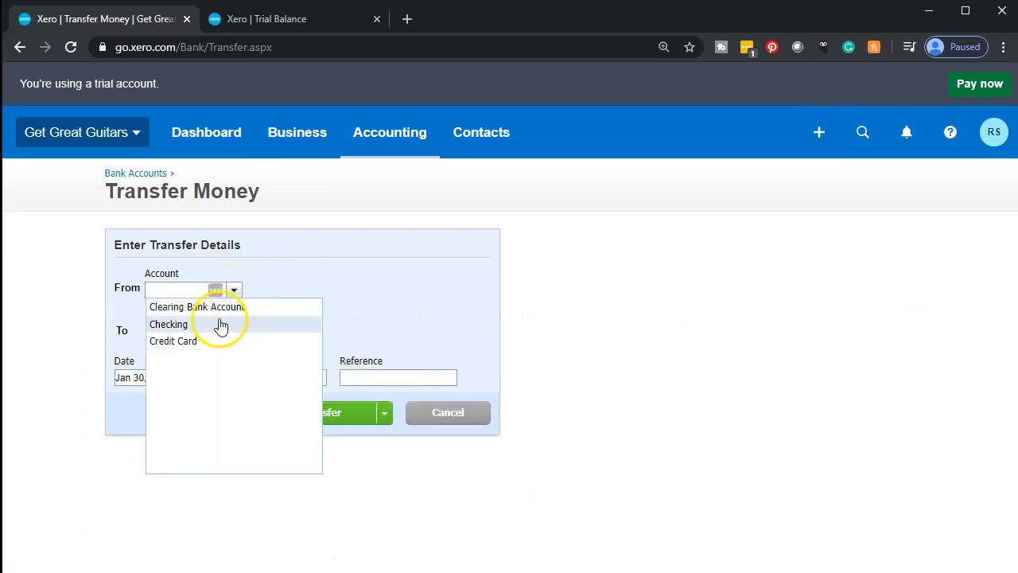
pyautogui.click(215, 307)
pyautogui.click(236, 332)
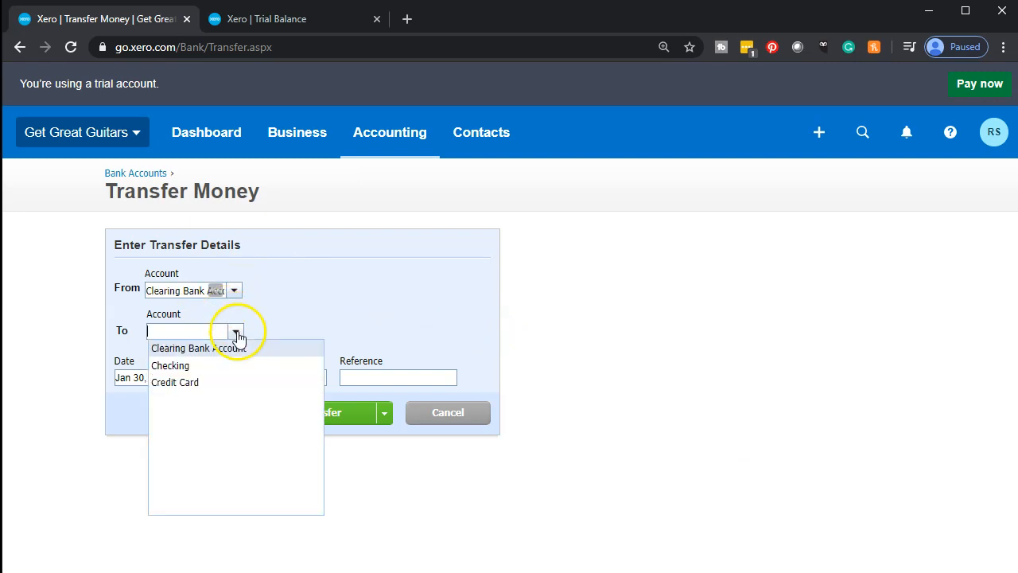
pyautogui.click(233, 368)
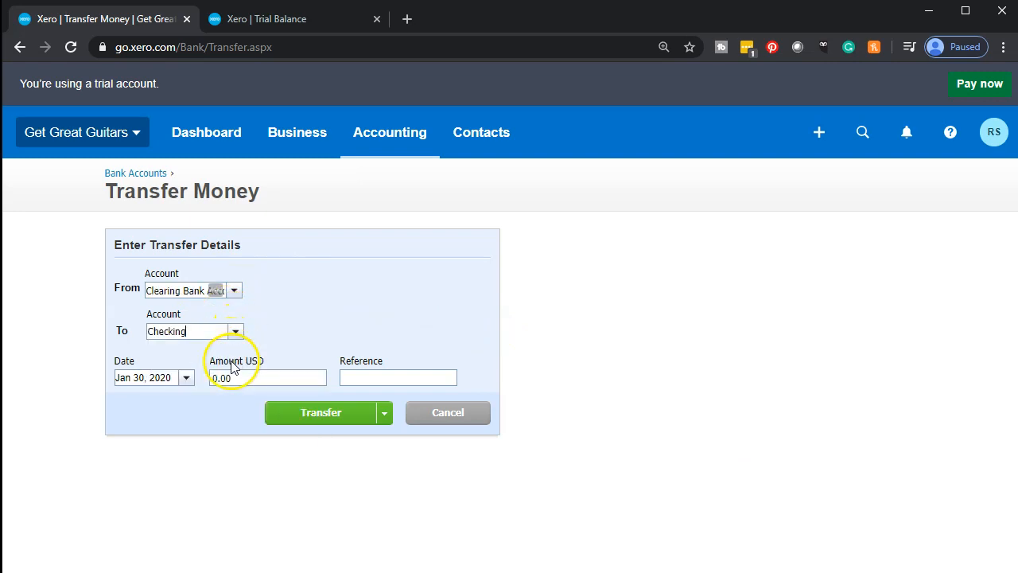
pyautogui.click(186, 379)
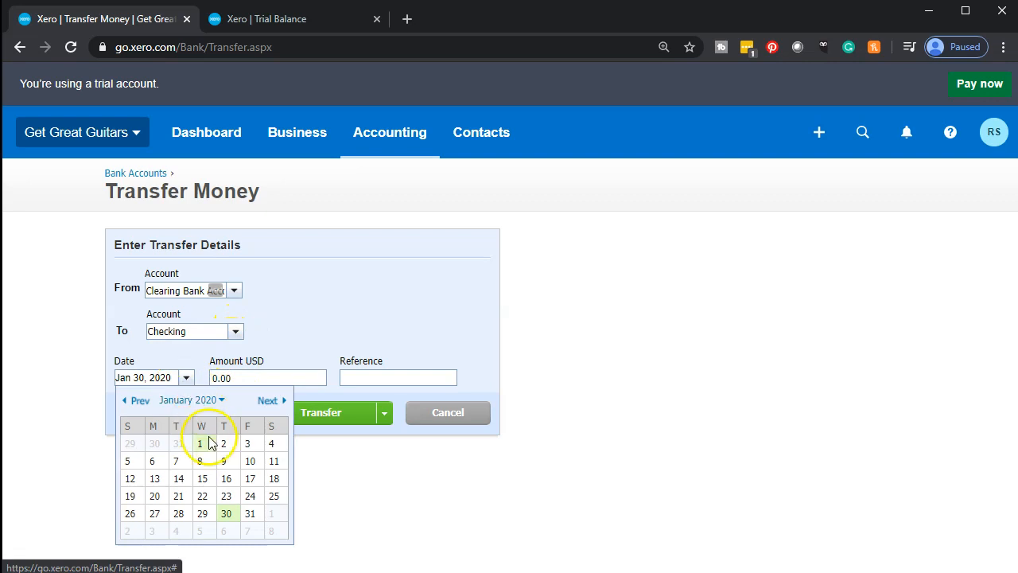
pyautogui.click(182, 515)
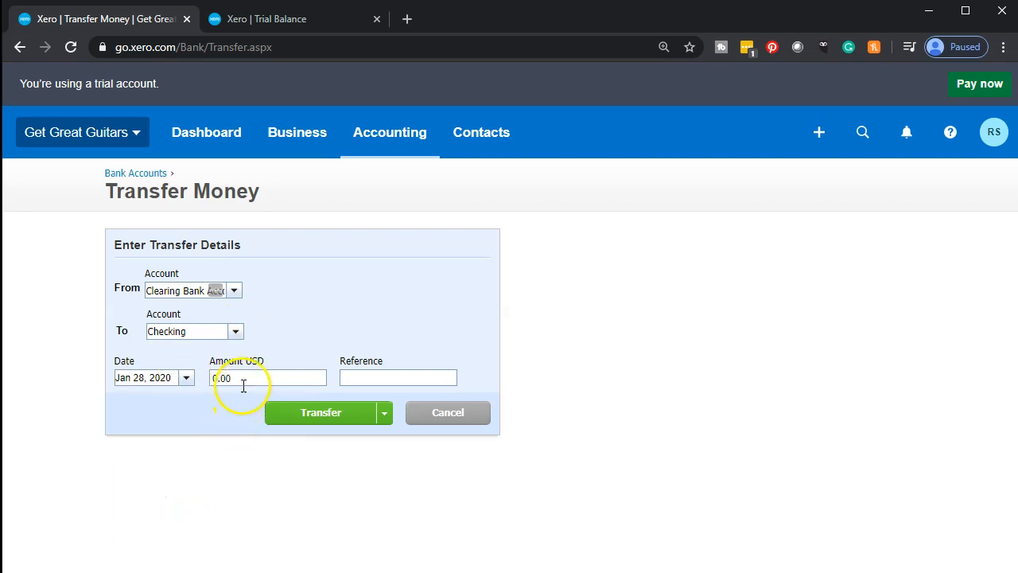
# Set the transfer amount to 996.45 with the reference "448.95, 547.5" and submit the transfer.
pyautogui.click(220, 377)
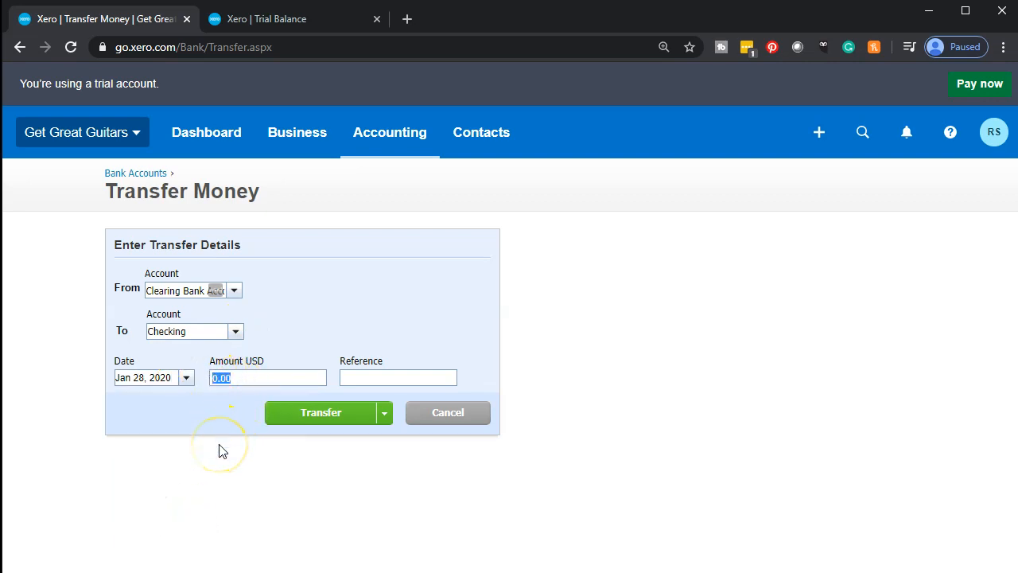
pyautogui.write('44')
pyautogui.press('BackSpace')
pyautogui.press('BackSpace')
pyautogui.write('996.46')
pyautogui.press('BackSpace')
pyautogui.write('5')
pyautogui.write('448.95, 547.5')
pyautogui.click(309, 423)
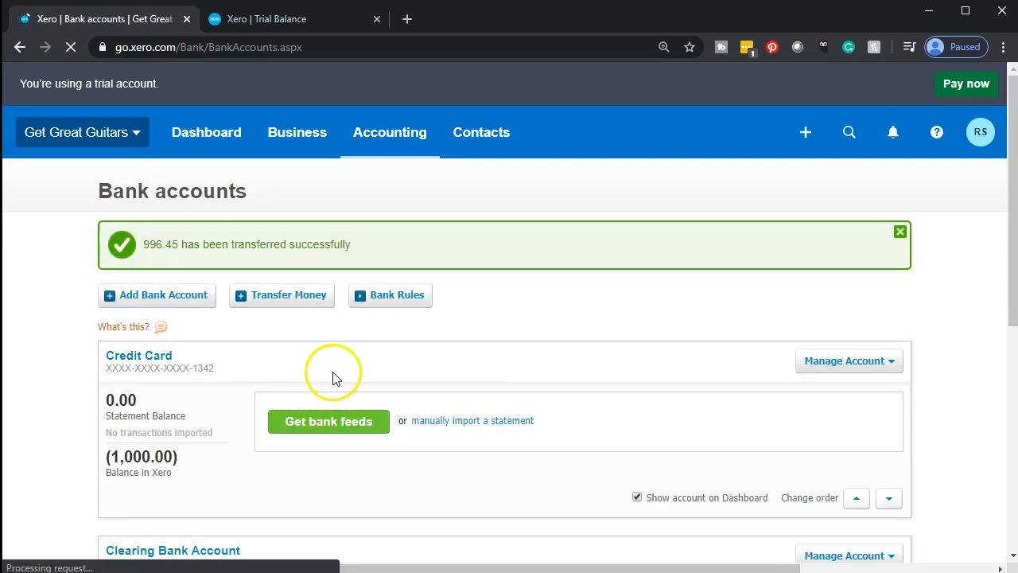
# Look over the bank accounts, return to the trial balance and refresh it as of Jan 31, 2020.
pyautogui.scroll(-5, 319, 237)
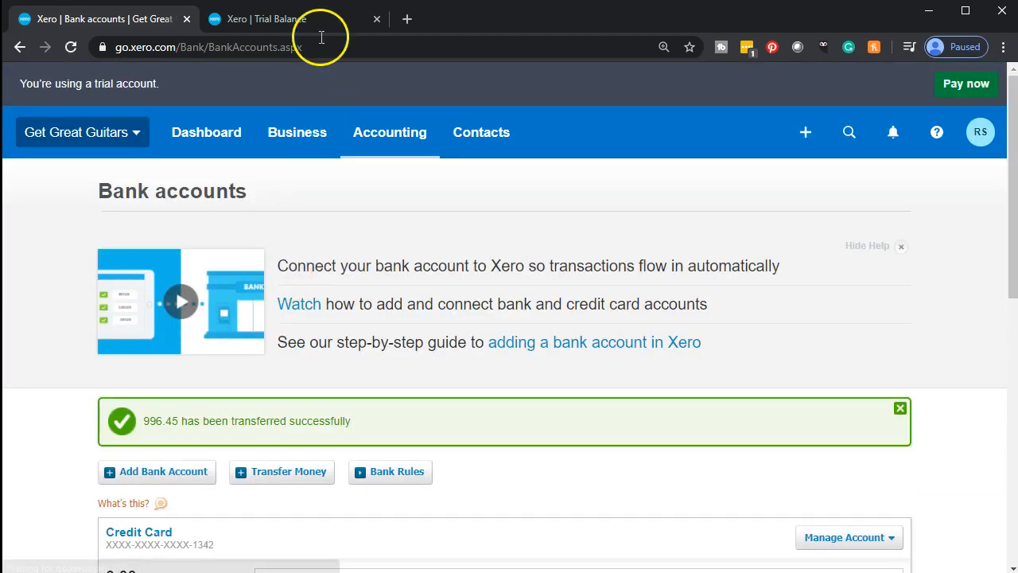
pyautogui.click(280, 22)
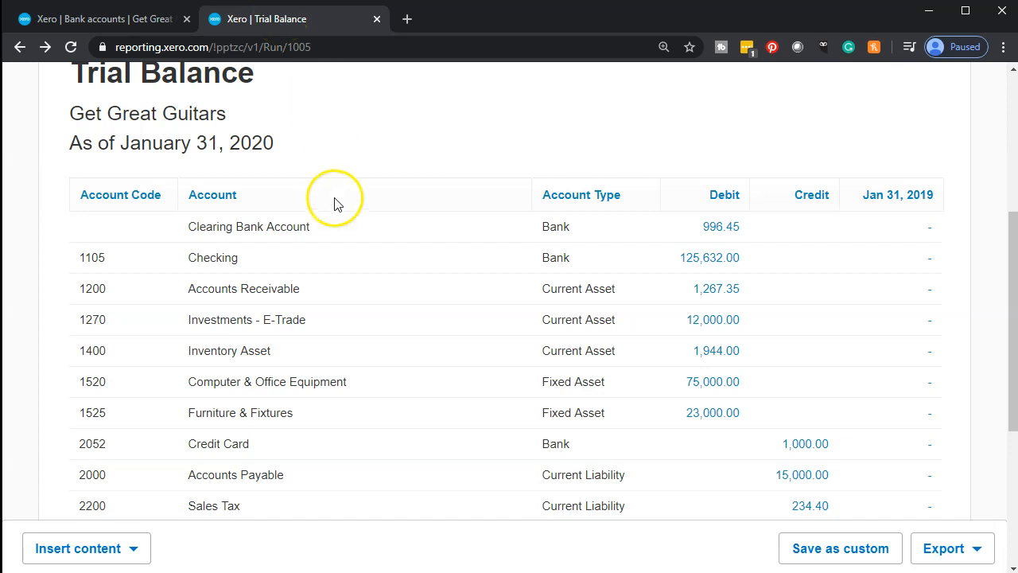
pyautogui.scroll(3, 334, 204)
pyautogui.click(515, 137)
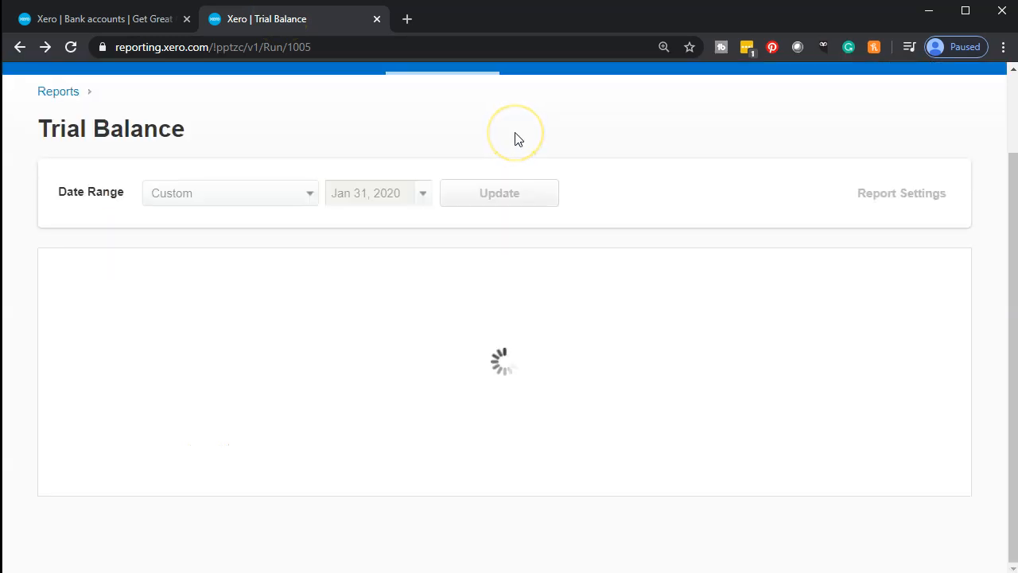
# Open the transactions behind the Checking debit balance in the trial balance and look through the January 2020 entries.
pyautogui.scroll(-2, 515, 152)
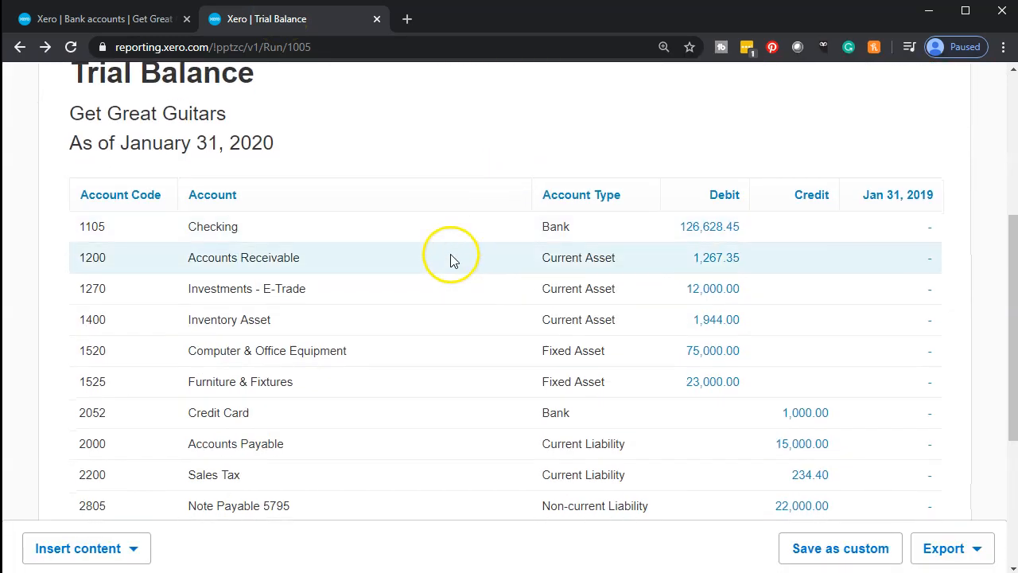
pyautogui.click(726, 229)
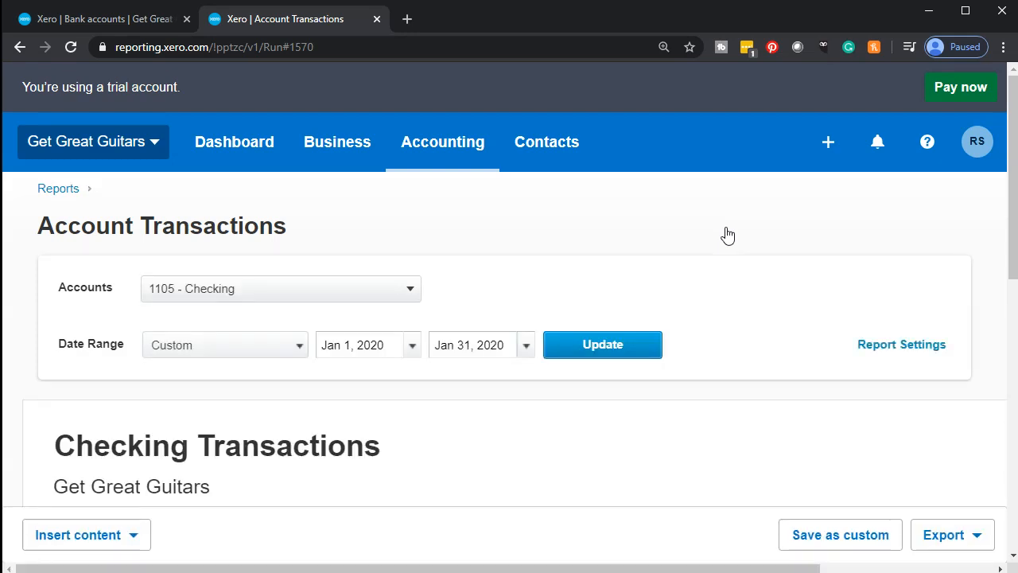
pyautogui.scroll(-2, 728, 234)
pyautogui.scroll(-4, 727, 234)
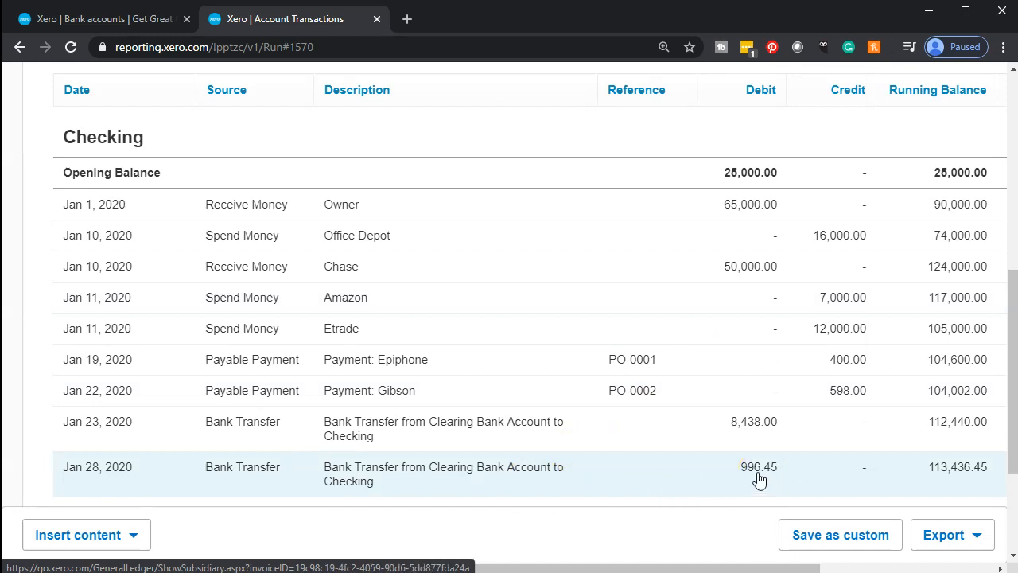
# Open the Jan 28, 2020 bank transfer from Clearing Bank Account to Checking and review its date, reference and total.
pyautogui.click(759, 478)
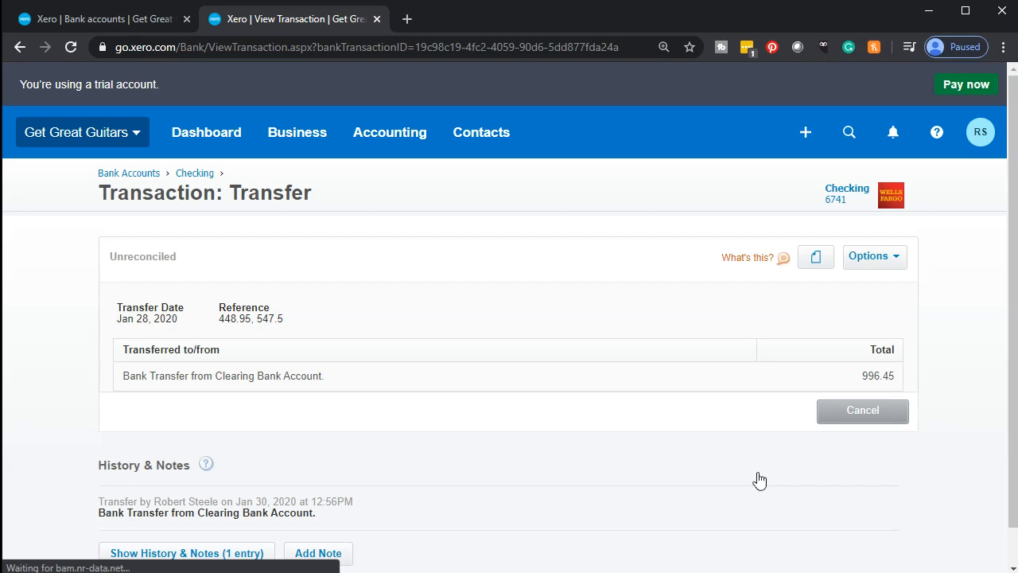
pyautogui.scroll(-1, 760, 478)
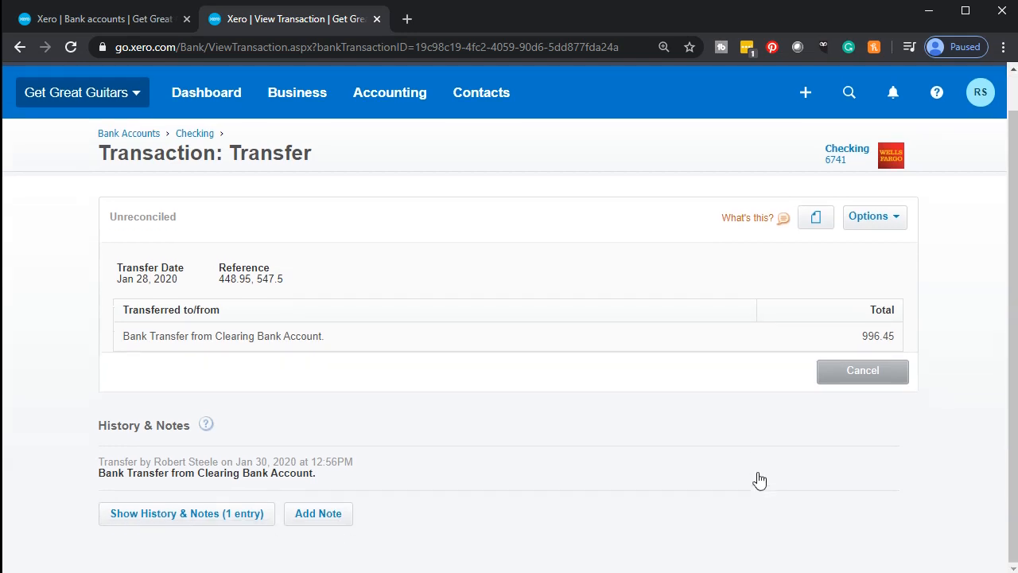
pyautogui.click(752, 478)
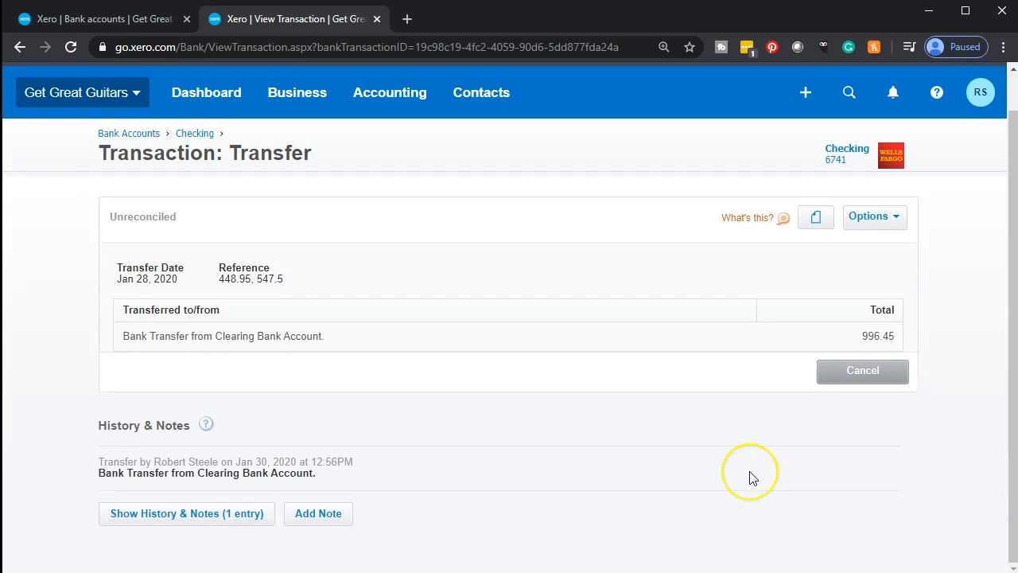